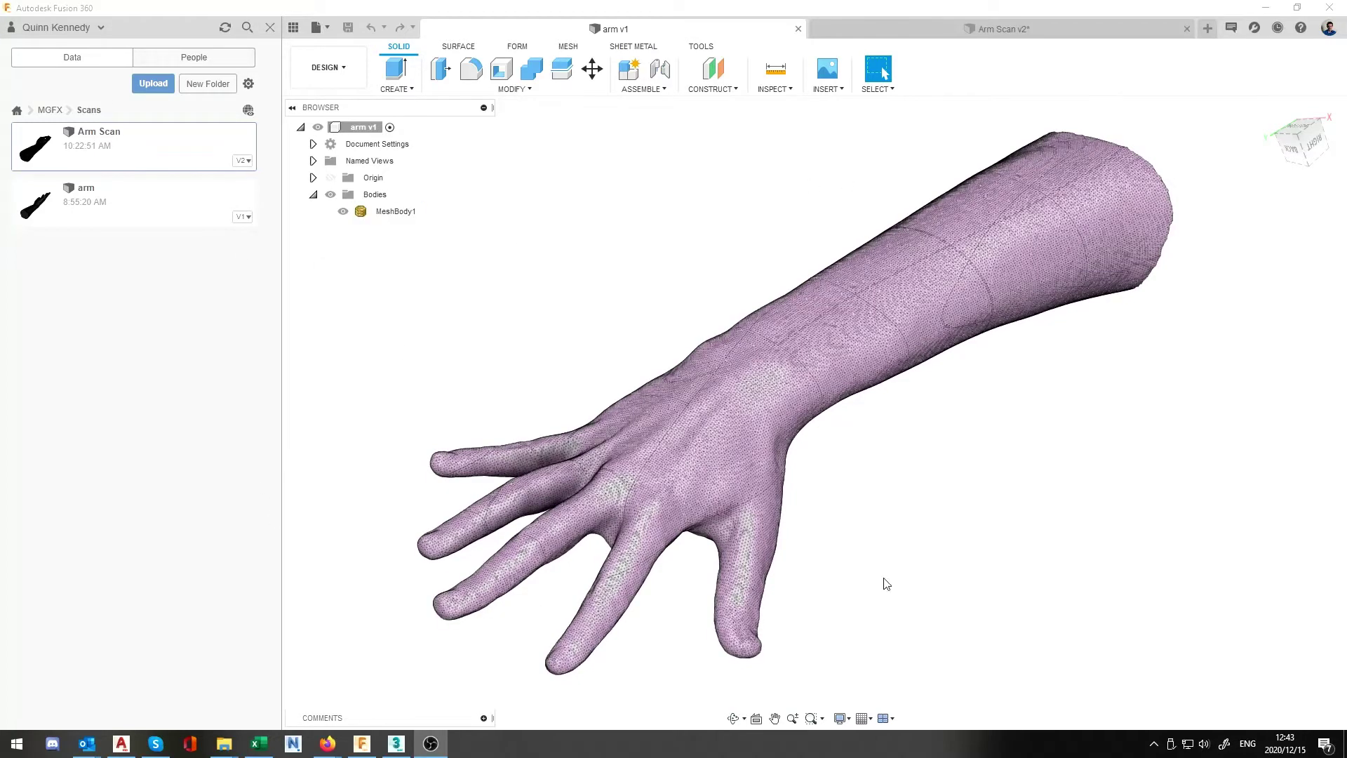
{"action": "left_click", "coordinate": [1061, 272]}
{"action": "left_click", "coordinate": [722, 232]}
{"action": "middle_click_drag", "start_coordinate": [831, 242], "coordinate": [807, 279], "text": "shift"}
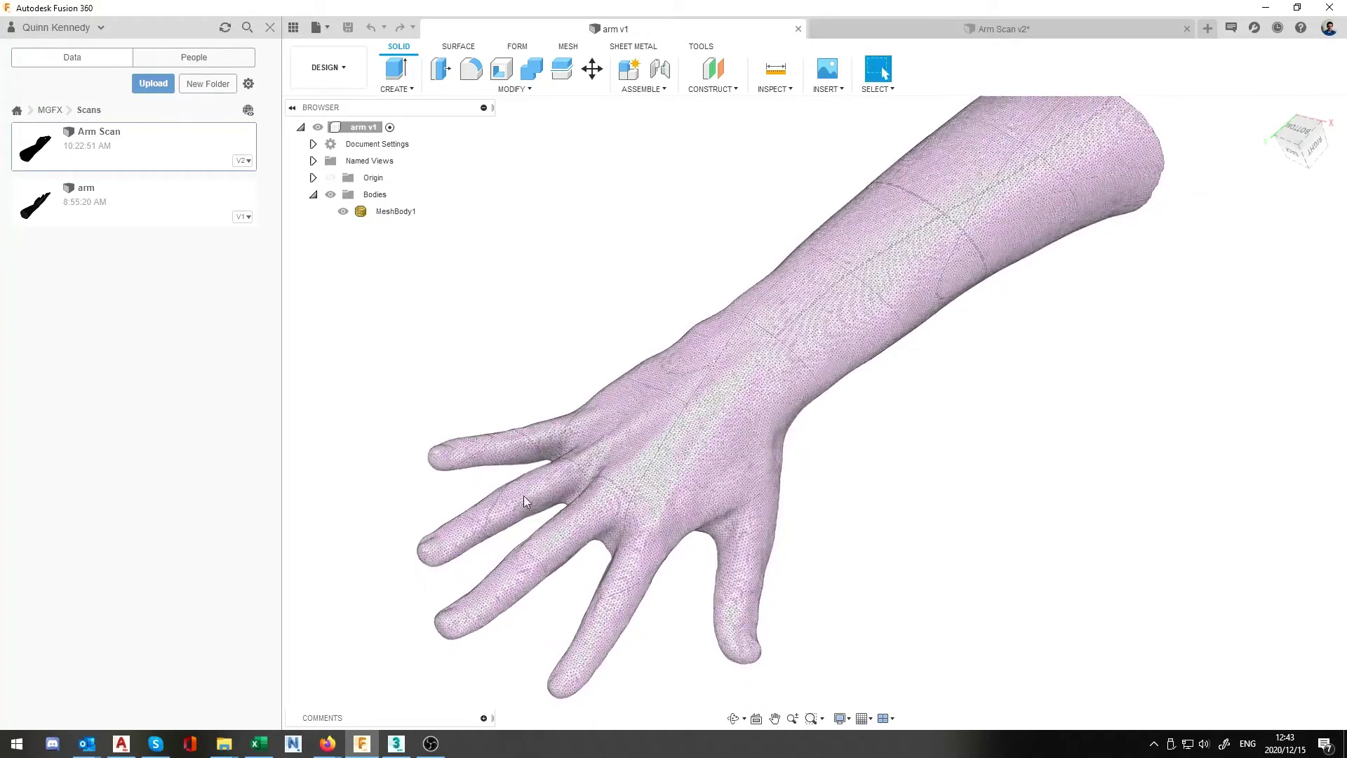
{"action": "middle_click_drag", "start_coordinate": [870, 481], "coordinate": [879, 415], "text": "shift"}
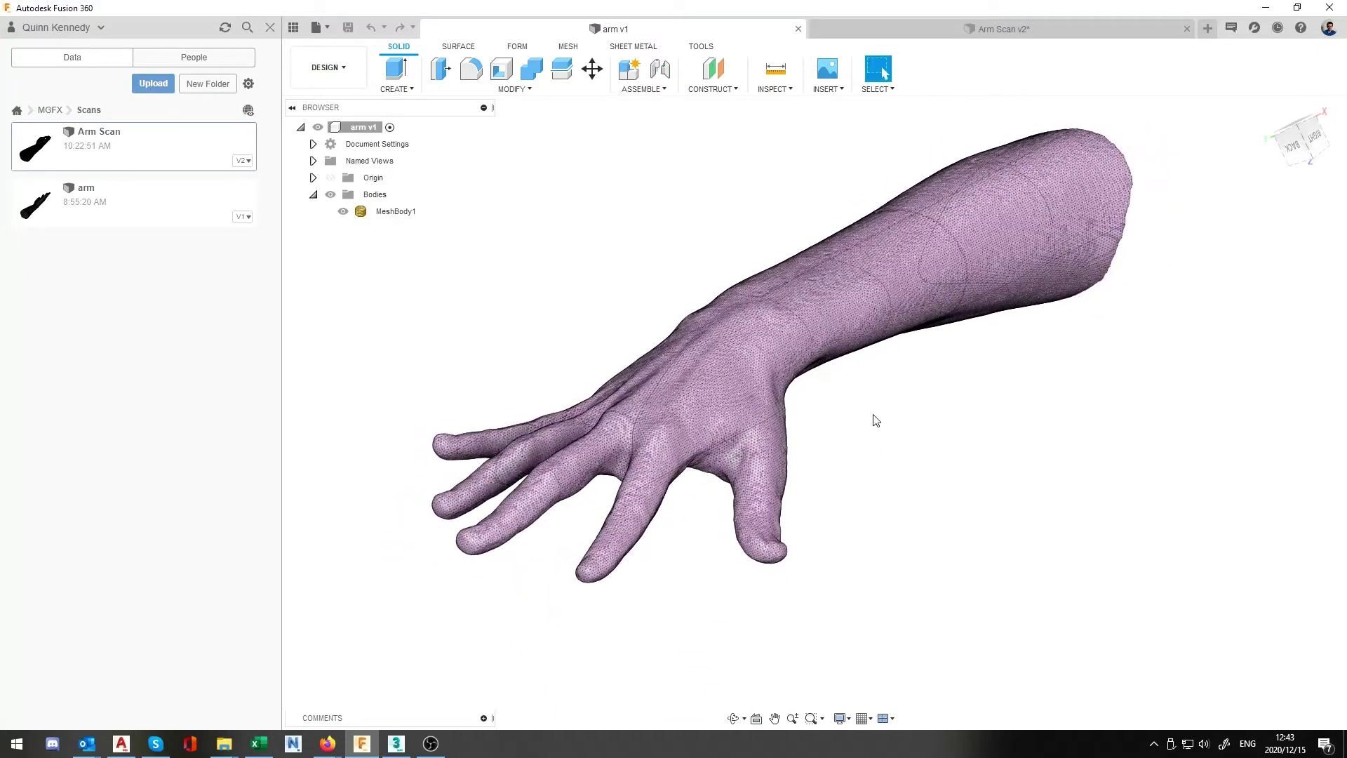
{"action": "left_click", "coordinate": [787, 374]}
{"action": "mouse_move", "coordinate": [759, 344]}
{"action": "middle_mouse_down", "text": "shift"}
{"action": "mouse_move", "coordinate": [836, 319]}
{"action": "mouse_move", "coordinate": [851, 340]}
{"action": "mouse_move", "coordinate": [769, 330]}
{"action": "mouse_move", "coordinate": [780, 329]}
{"action": "middle_mouse_up", "text": "shift"}
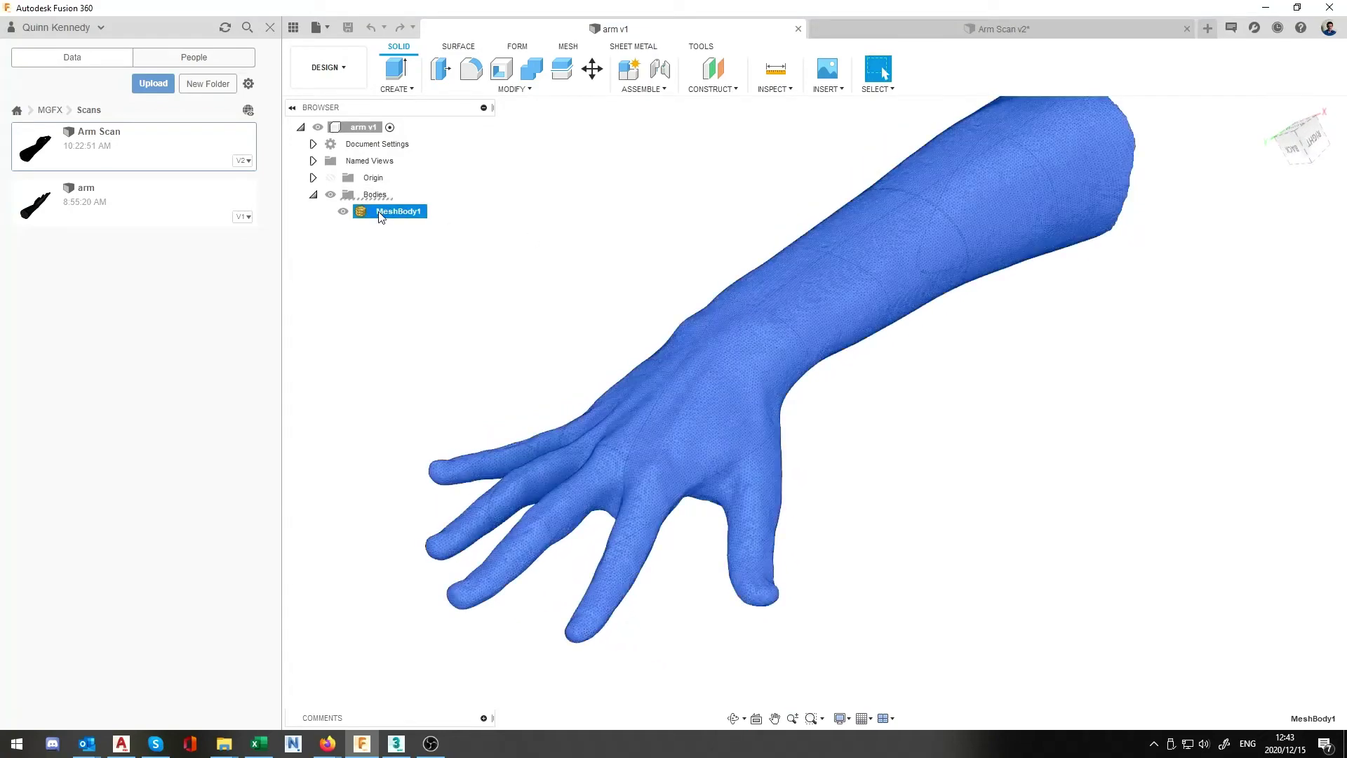
{"action": "left_click", "coordinate": [997, 414]}
{"action": "left_click", "coordinate": [779, 418]}
{"action": "scroll", "coordinate": [662, 367], "scroll_direction": "up", "scroll_amount": 10}
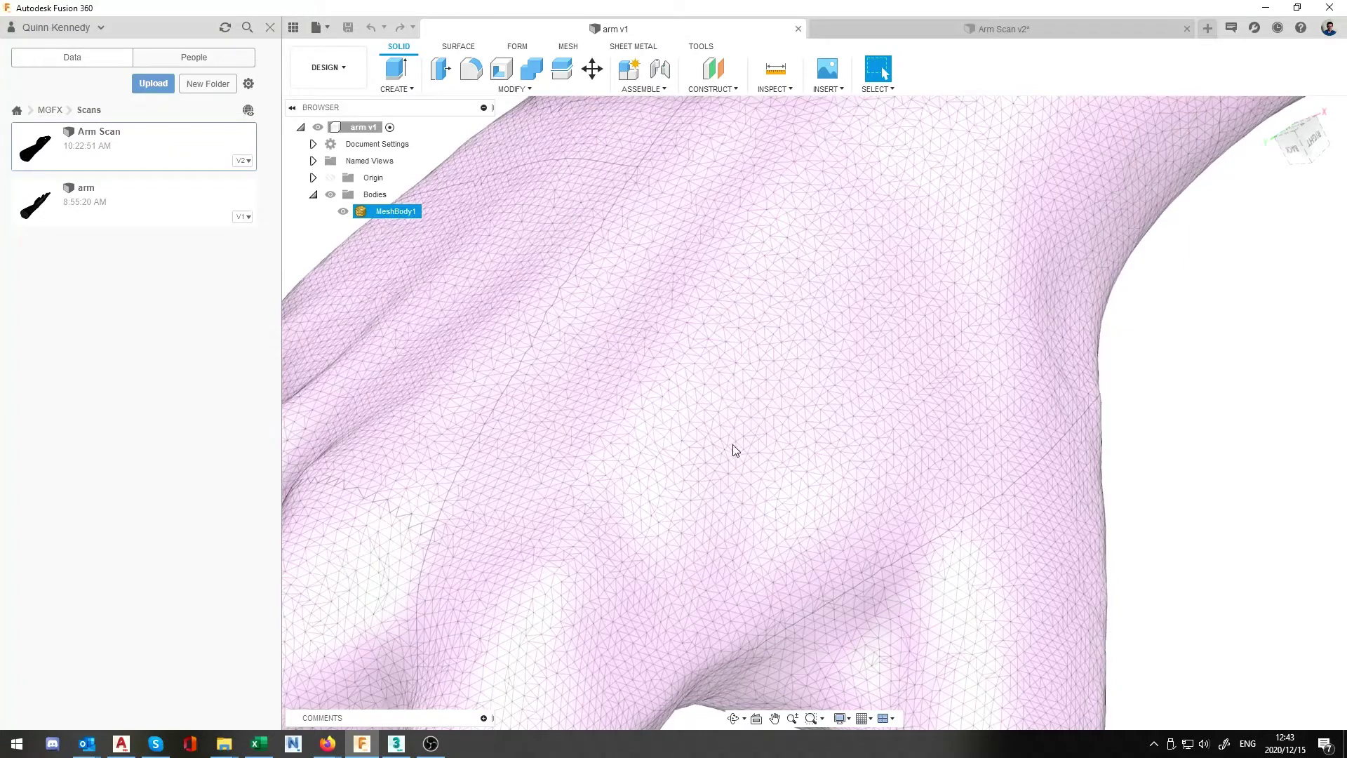
{"action": "scroll", "coordinate": [751, 400], "scroll_direction": "down", "scroll_amount": 10}
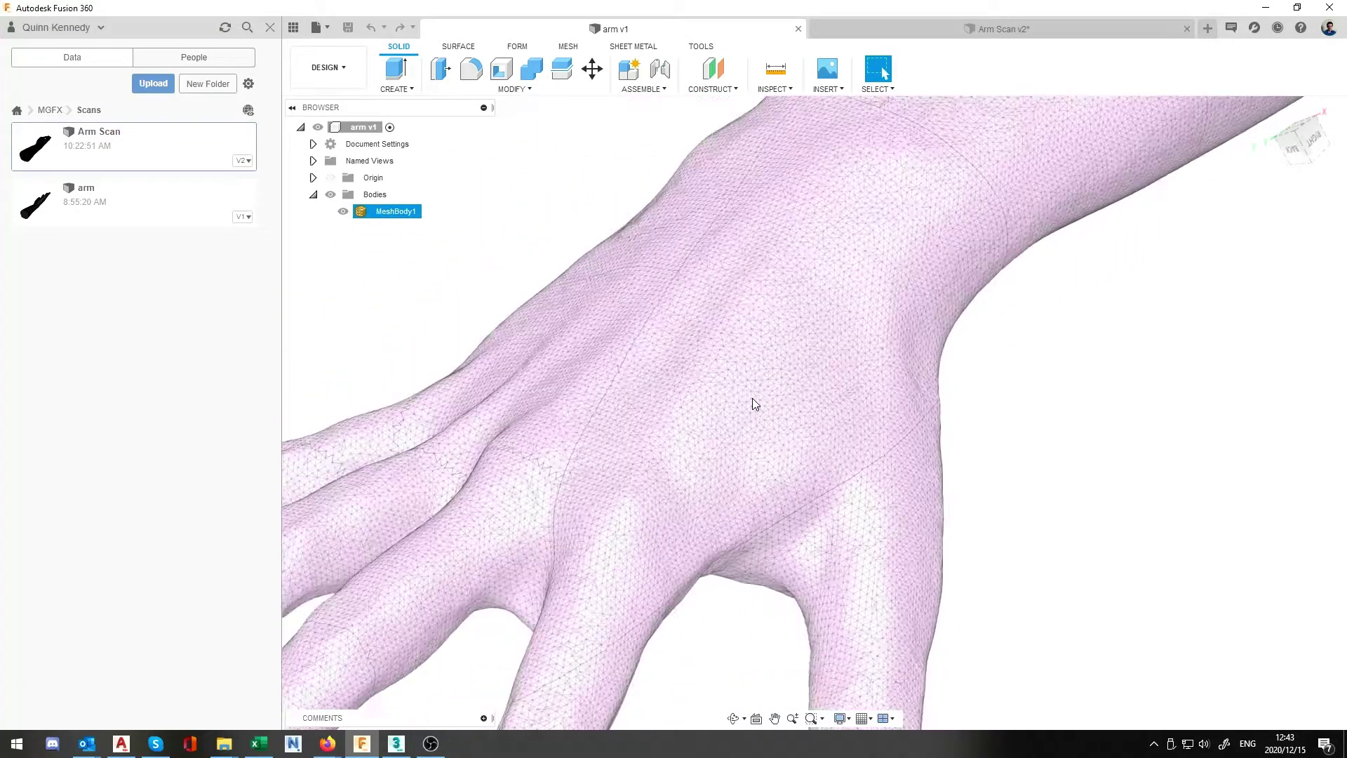
{"action": "left_click", "coordinate": [983, 350]}
{"action": "mouse_move", "coordinate": [982, 351]}
{"action": "middle_mouse_down", "text": "shift"}
{"action": "mouse_move", "coordinate": [971, 412]}
{"action": "mouse_move", "coordinate": [980, 379]}
{"action": "mouse_move", "coordinate": [966, 367]}
{"action": "middle_mouse_up", "text": "shift"}
{"action": "right_click", "coordinate": [808, 380]}
{"action": "left_click", "coordinate": [773, 484]}
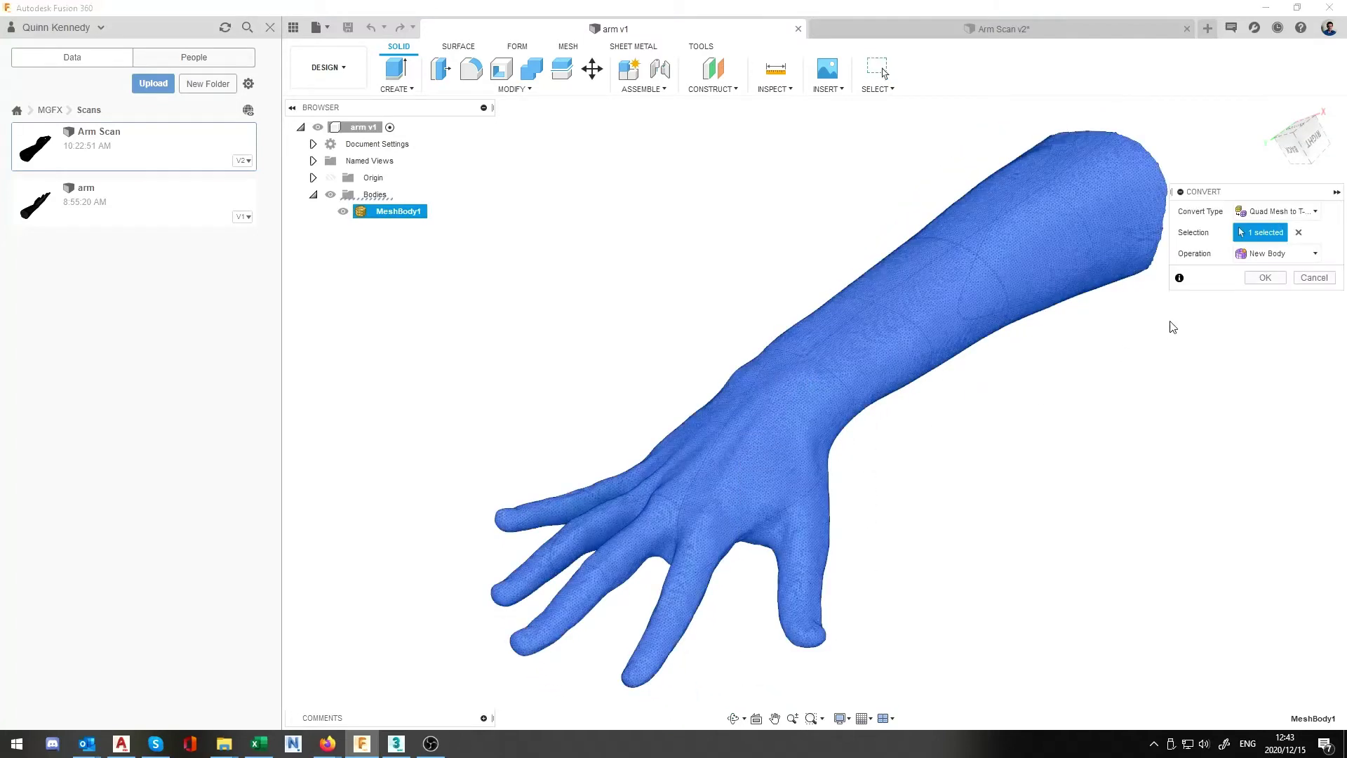
{"action": "left_click", "coordinate": [1277, 212]}
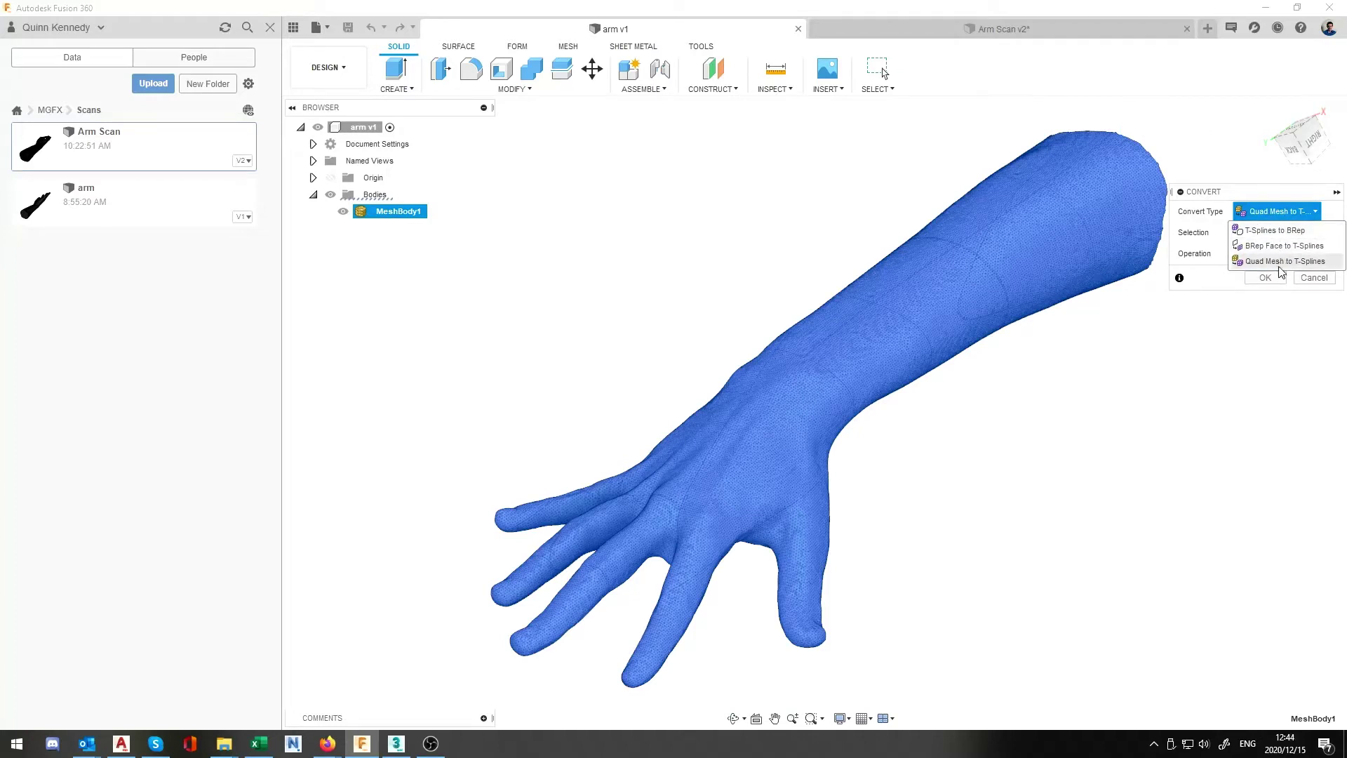
{"action": "left_click", "coordinate": [1278, 264]}
{"action": "left_click", "coordinate": [1279, 278]}
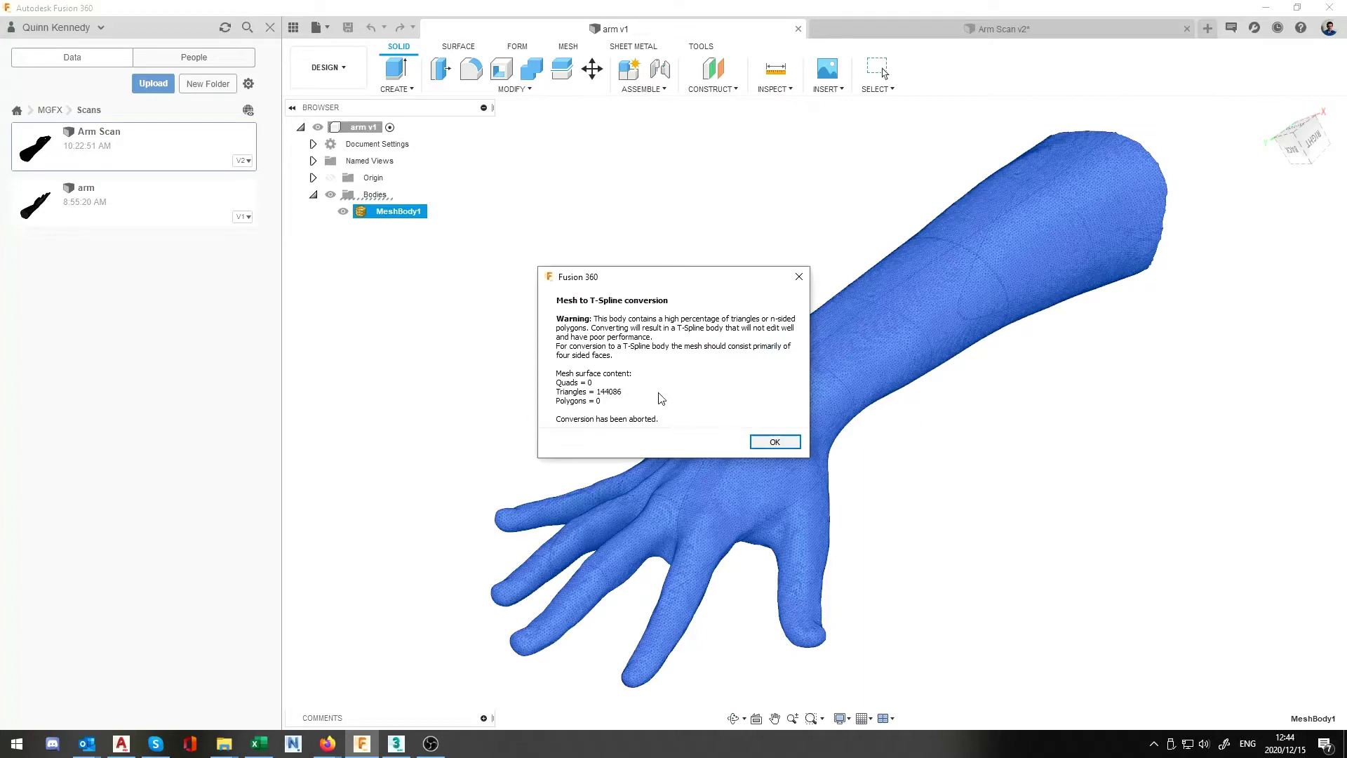
{"action": "left_click", "coordinate": [775, 441]}
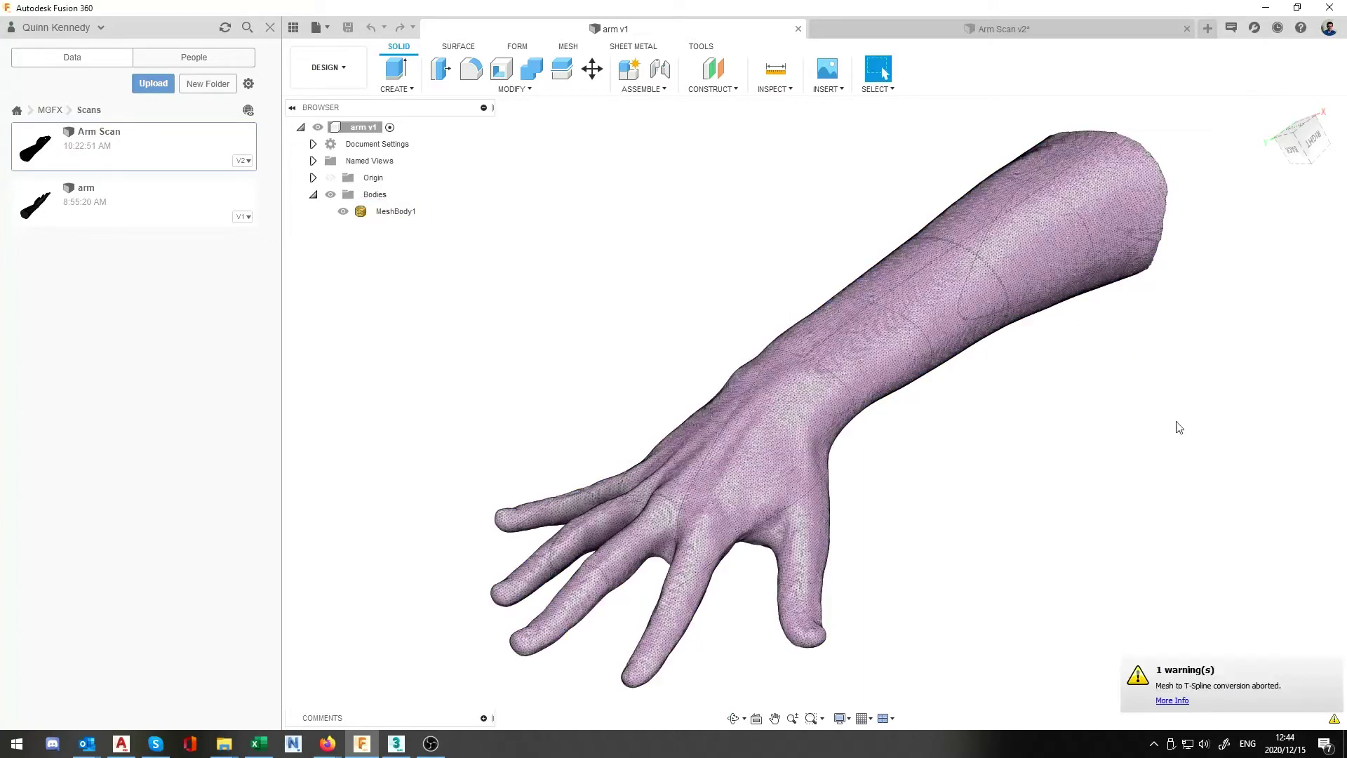
{"action": "left_click", "coordinate": [1212, 701]}
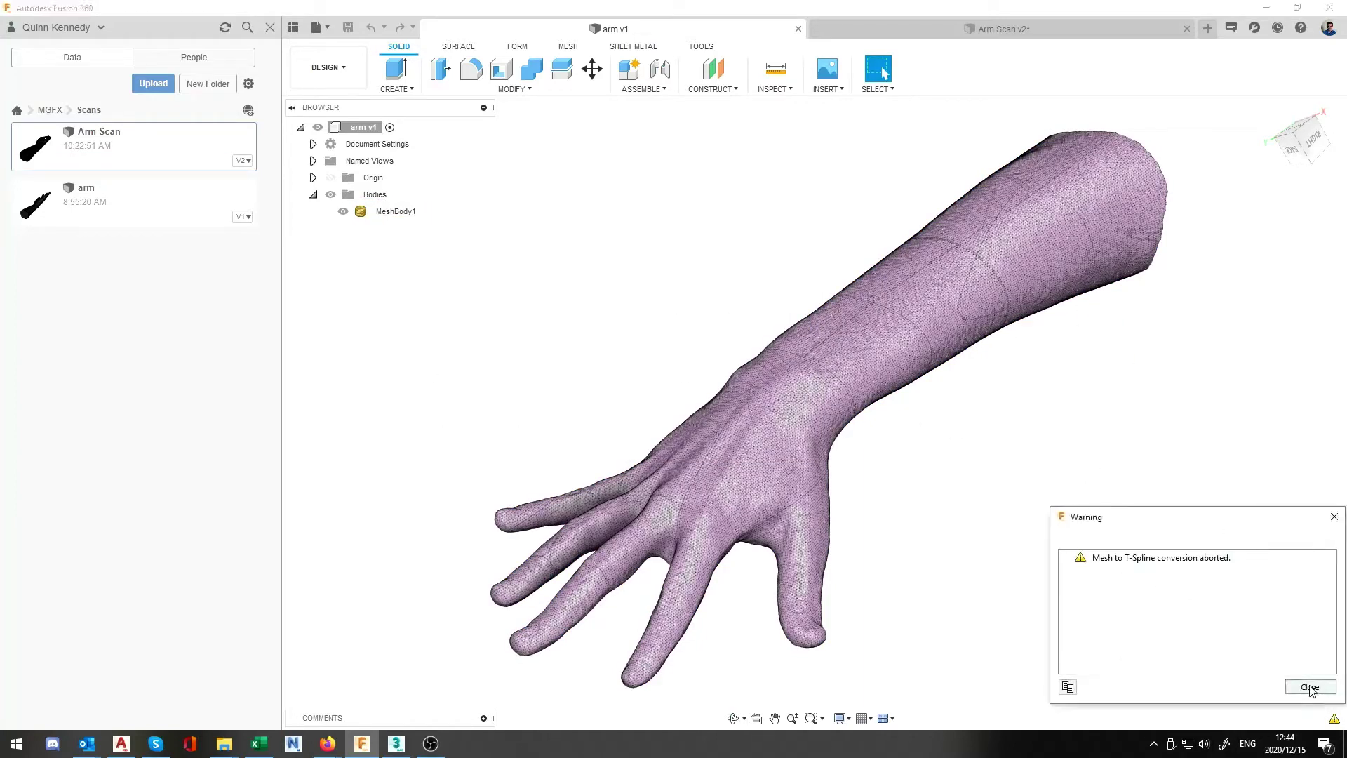
{"action": "left_click", "coordinate": [1308, 685]}
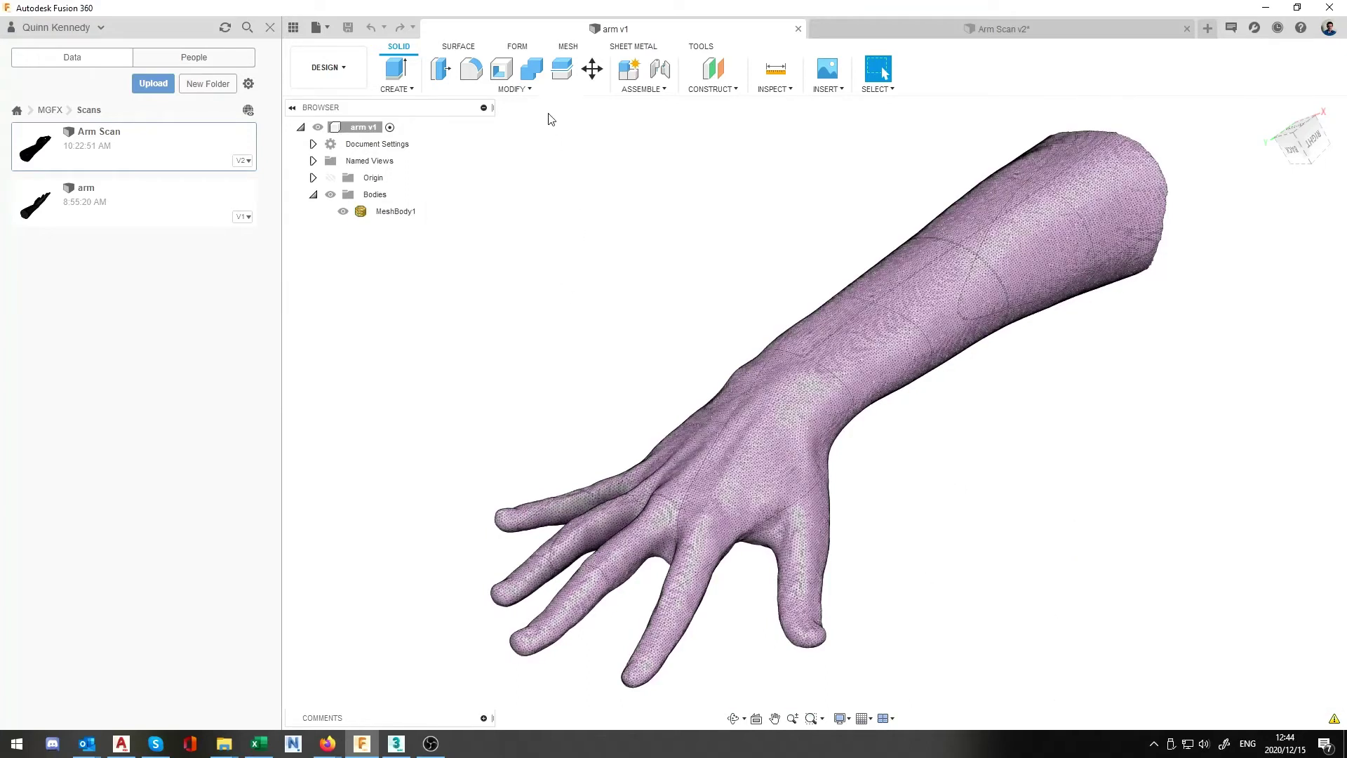
Step: Switch to the FORM tools in Fusion 360, then select and deselect MeshBody1 in arm v1
{"action": "left_click", "coordinate": [514, 48]}
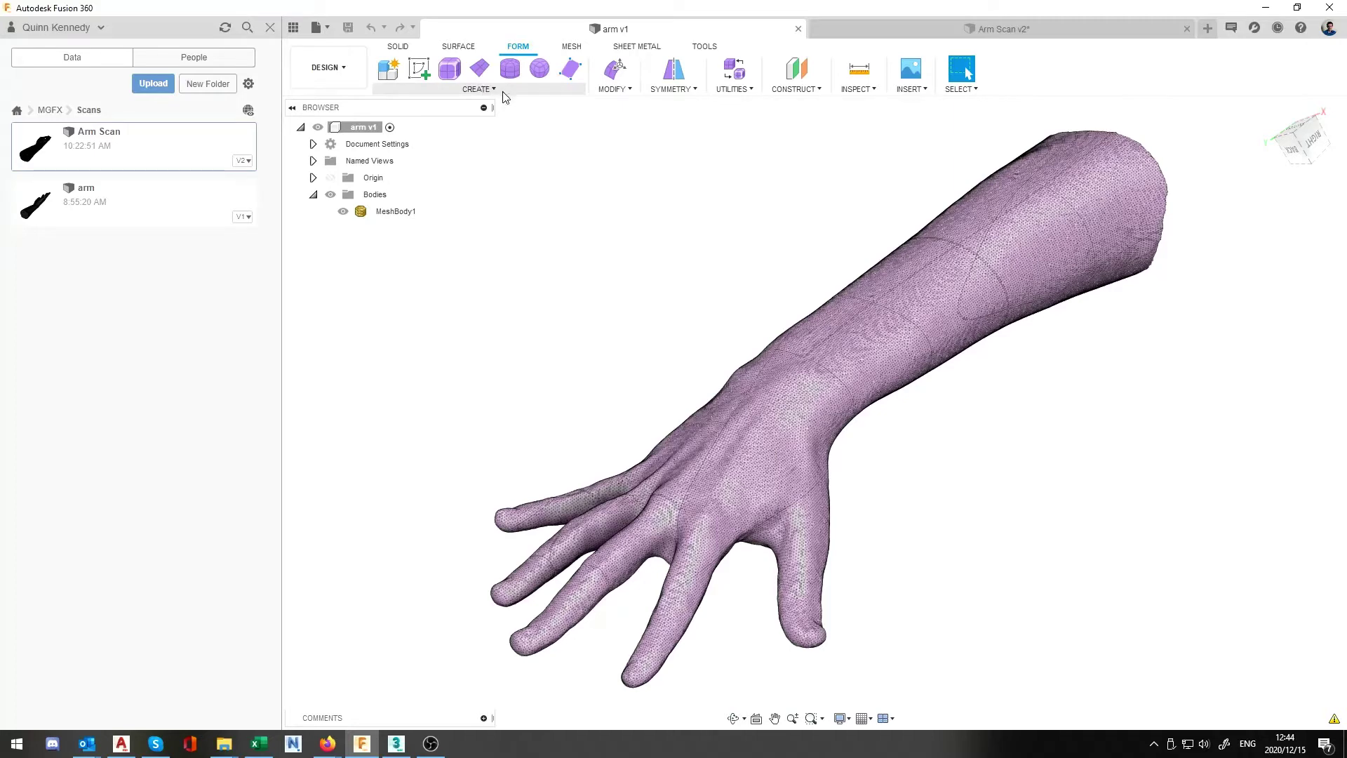
{"action": "left_click", "coordinate": [953, 310]}
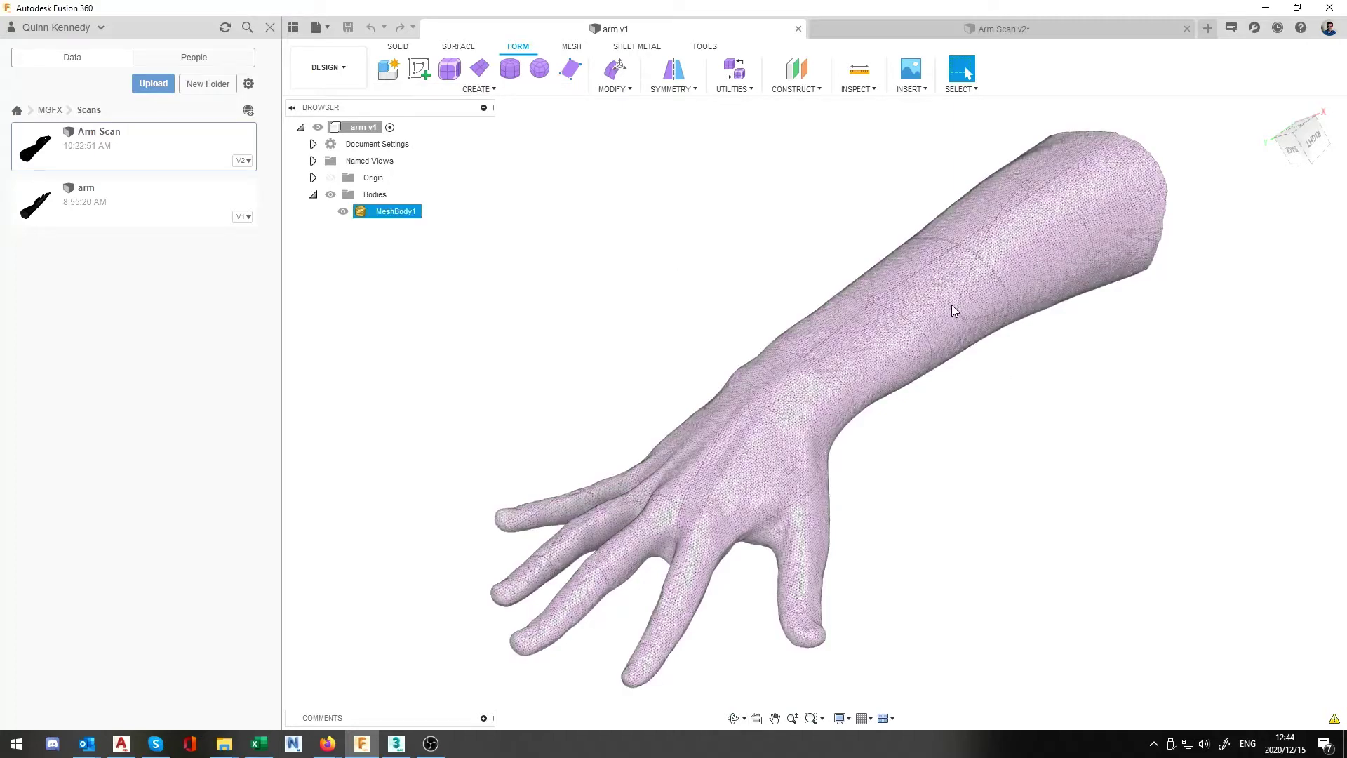
{"action": "left_click", "coordinate": [901, 449]}
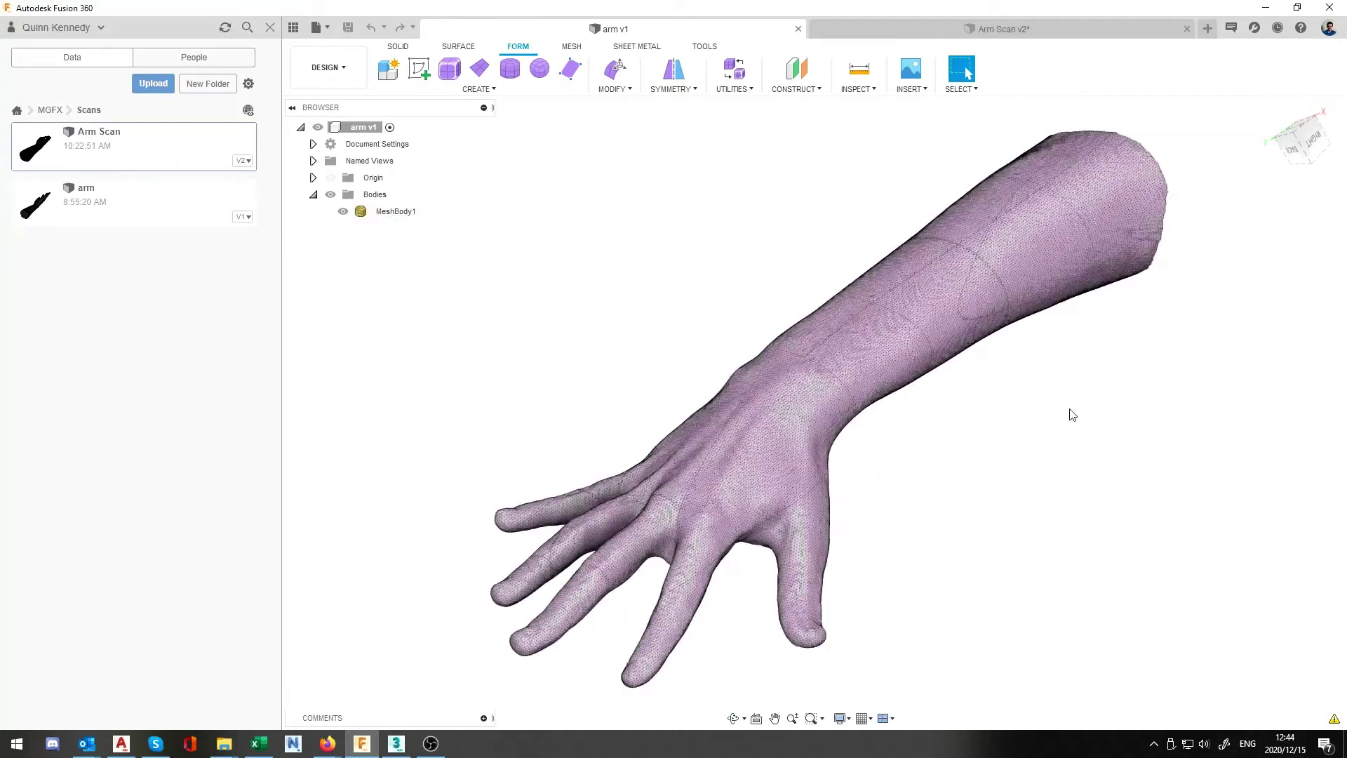
{"action": "left_click", "coordinate": [889, 268]}
{"action": "left_click", "coordinate": [875, 481]}
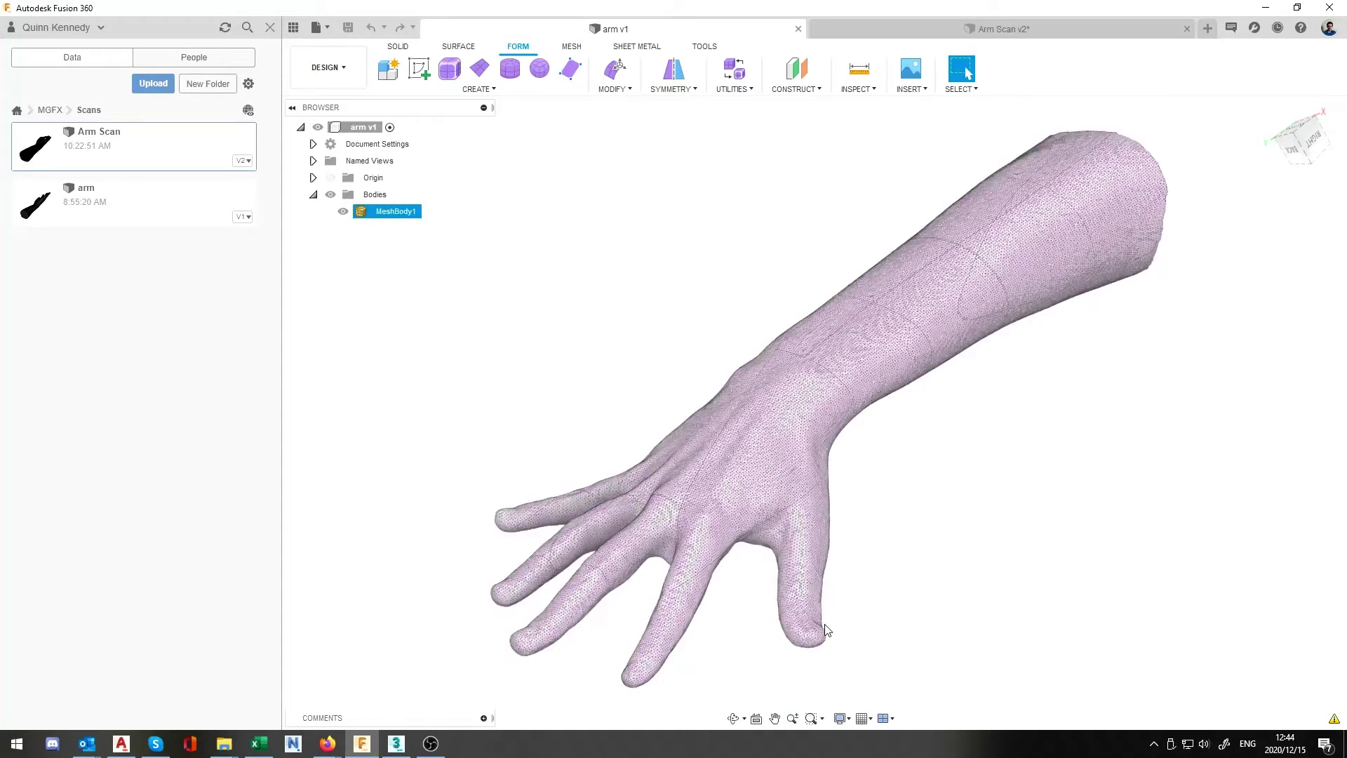
Step: In 3ds Max, orbit and zoom the Perspective view, select the arm object, and show the Create panel
{"action": "left_click", "coordinate": [397, 743]}
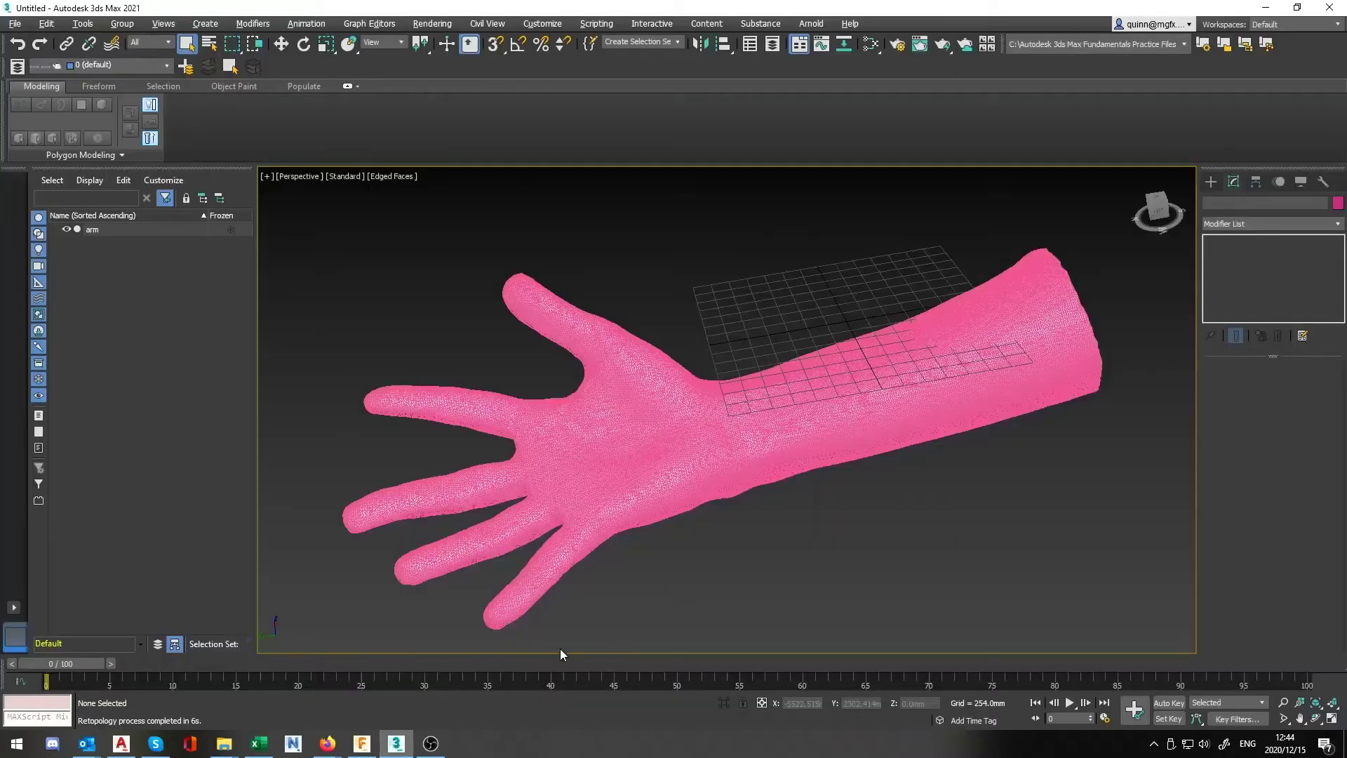
{"action": "middle_click_drag", "start_coordinate": [675, 595], "coordinate": [1046, 404], "text": "alt"}
{"action": "scroll", "coordinate": [884, 367], "scroll_direction": "down", "scroll_amount": 5}
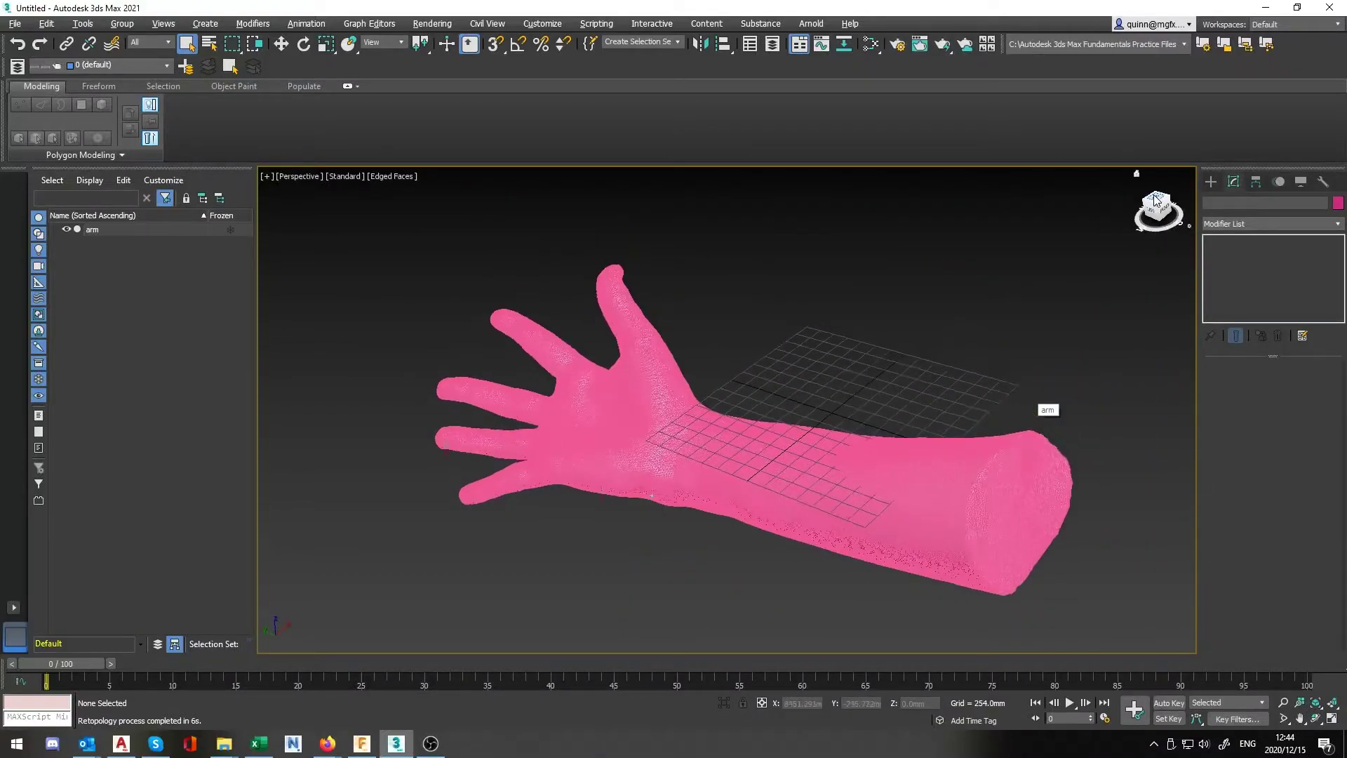
{"action": "left_click", "coordinate": [598, 405]}
{"action": "middle_click_drag", "start_coordinate": [616, 487], "coordinate": [1044, 557], "text": "alt"}
{"action": "left_click", "coordinate": [1212, 183]}
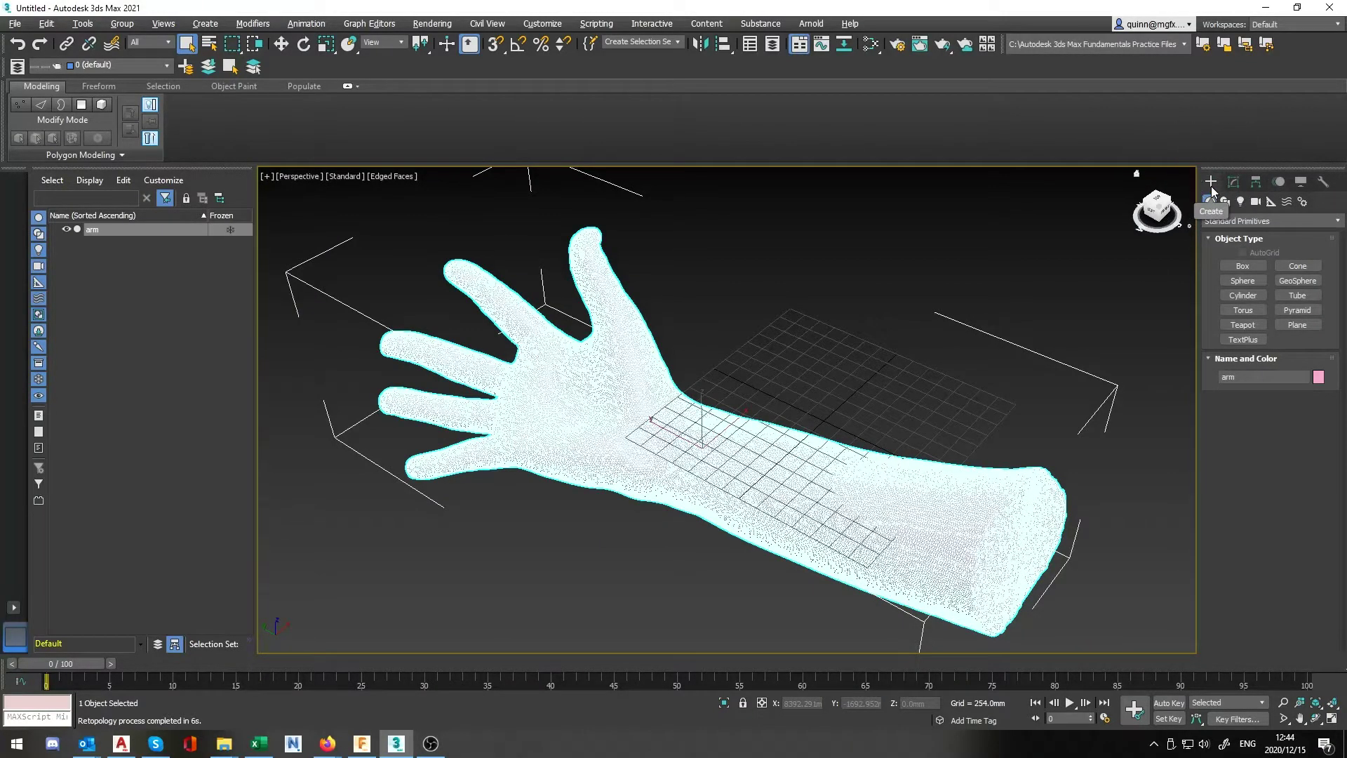
Step: Open the arm's Modifier List and jump with R to the Relax/Retopology entries
{"action": "left_click", "coordinate": [1237, 184]}
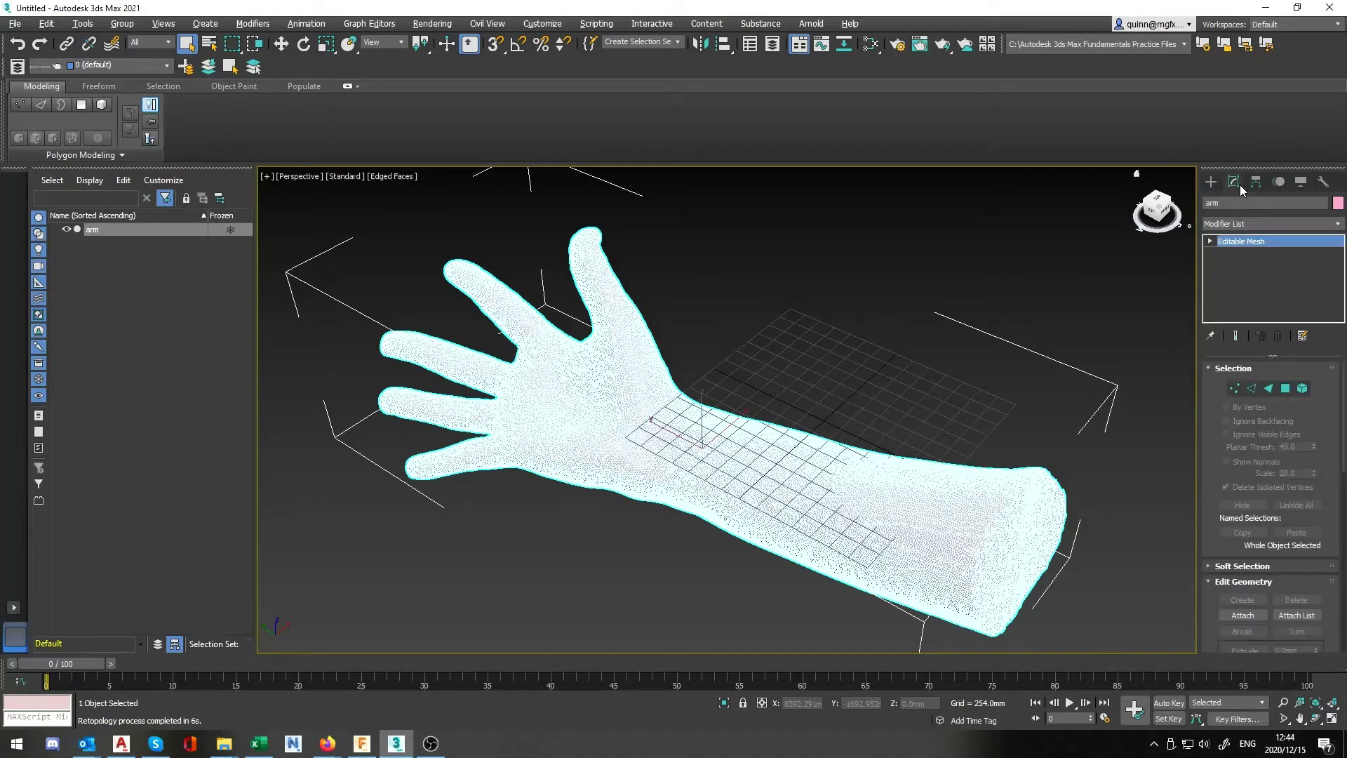
{"action": "left_click", "coordinate": [1245, 226]}
{"action": "scroll", "coordinate": [1239, 312], "scroll_direction": "down", "scroll_amount": 2}
{"action": "scroll", "coordinate": [1256, 330], "scroll_direction": "down", "scroll_amount": 20}
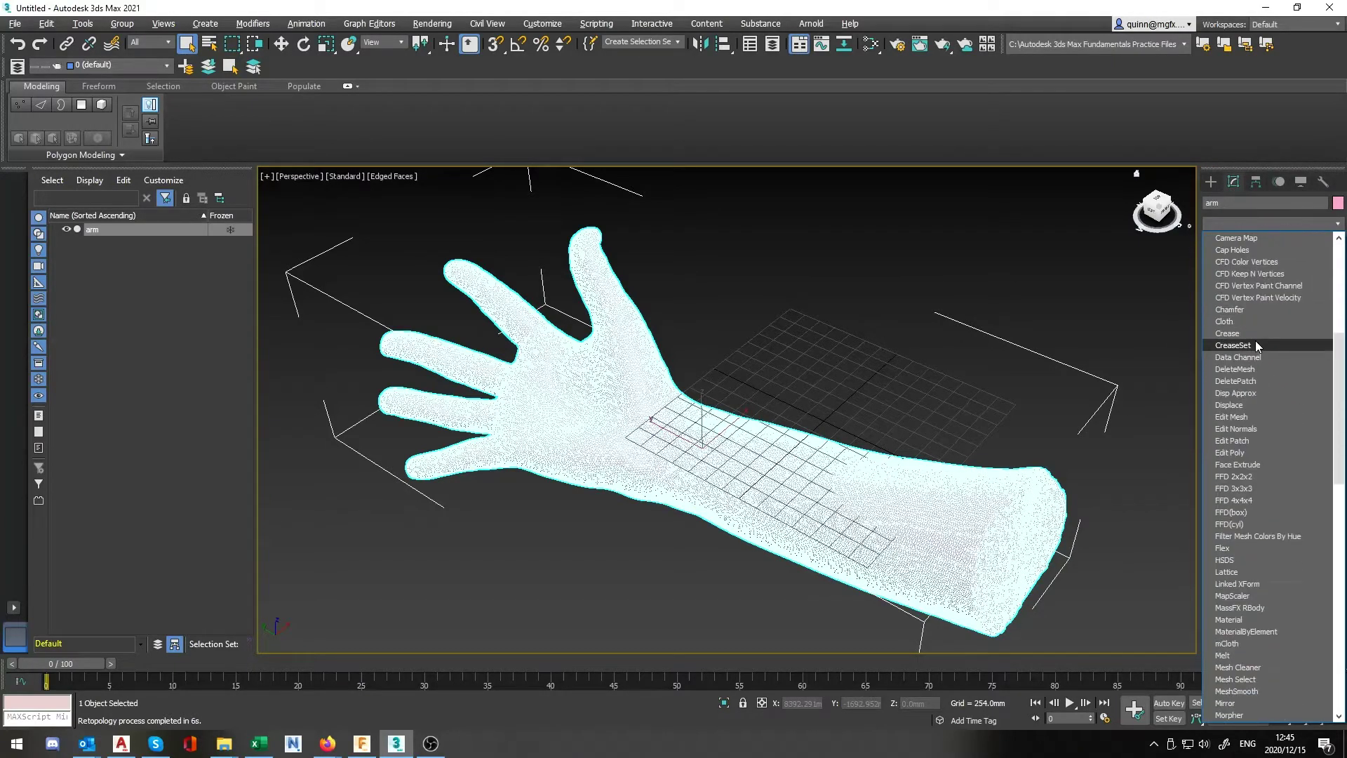
{"action": "scroll", "coordinate": [1265, 341], "scroll_direction": "down", "scroll_amount": 3}
{"action": "scroll", "coordinate": [1272, 384], "scroll_direction": "up", "scroll_amount": 10}
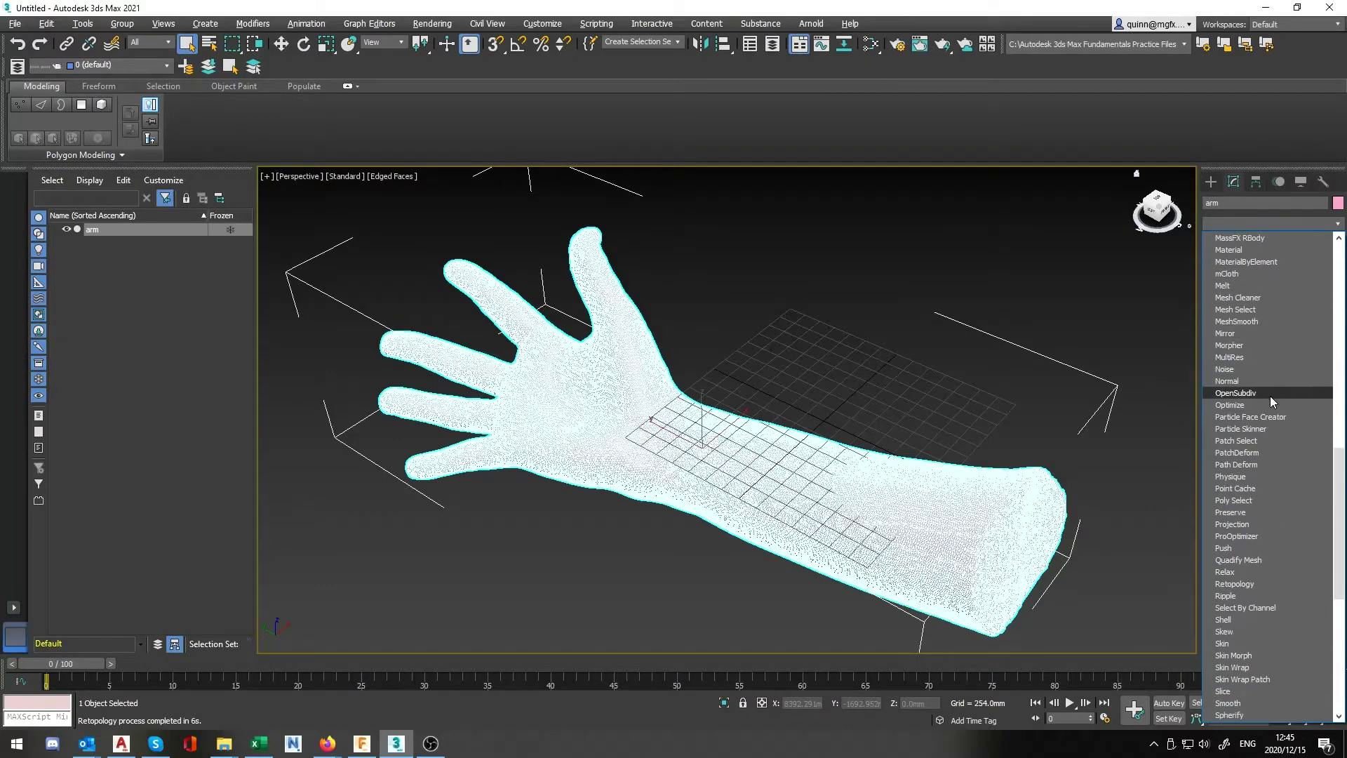
{"action": "scroll", "coordinate": [1256, 442], "scroll_direction": "up", "scroll_amount": 4}
{"action": "scroll", "coordinate": [1253, 456], "scroll_direction": "down", "scroll_amount": 6}
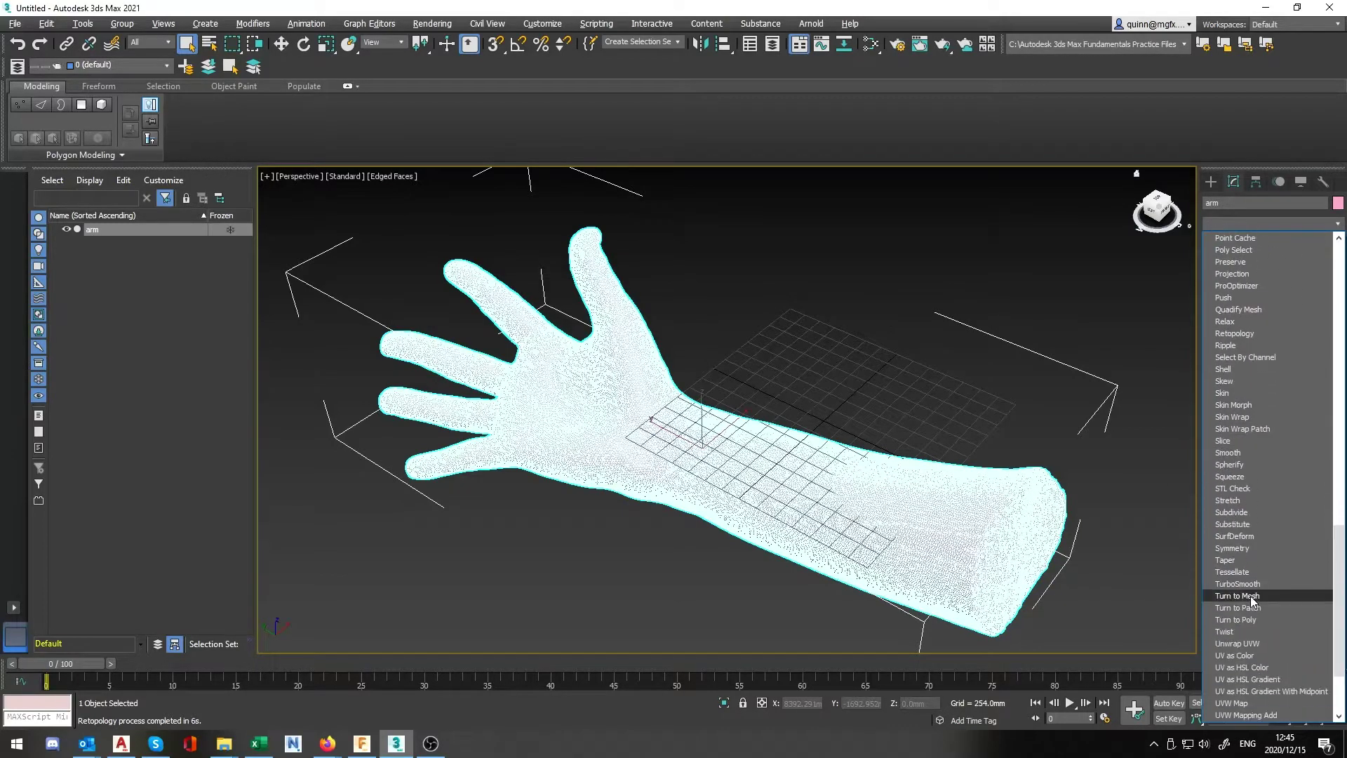
{"action": "scroll", "coordinate": [1251, 596], "scroll_direction": "down", "scroll_amount": 4}
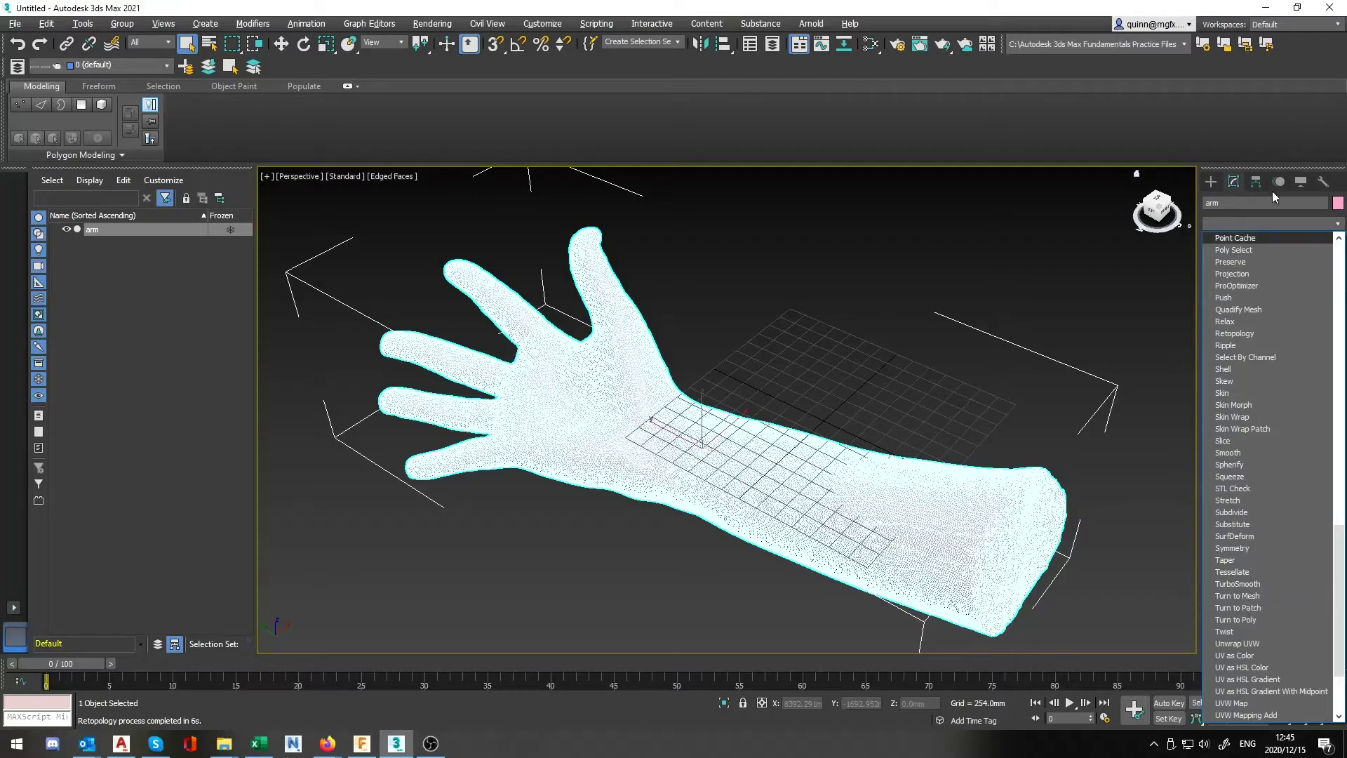
{"action": "type", "text": "r"}
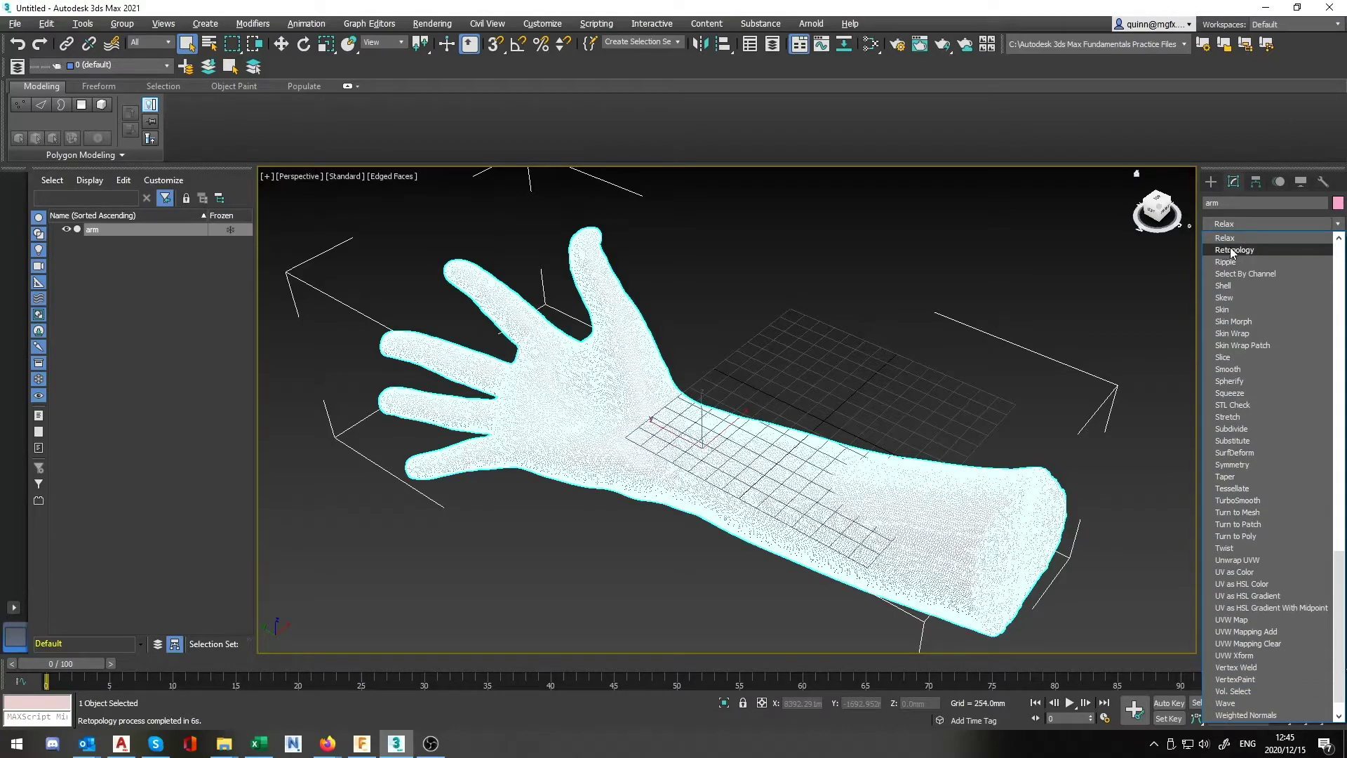
Step: Add a Retopology modifier to the arm using QuadriFlow with Face Count 10000
{"action": "left_click", "coordinate": [1264, 251]}
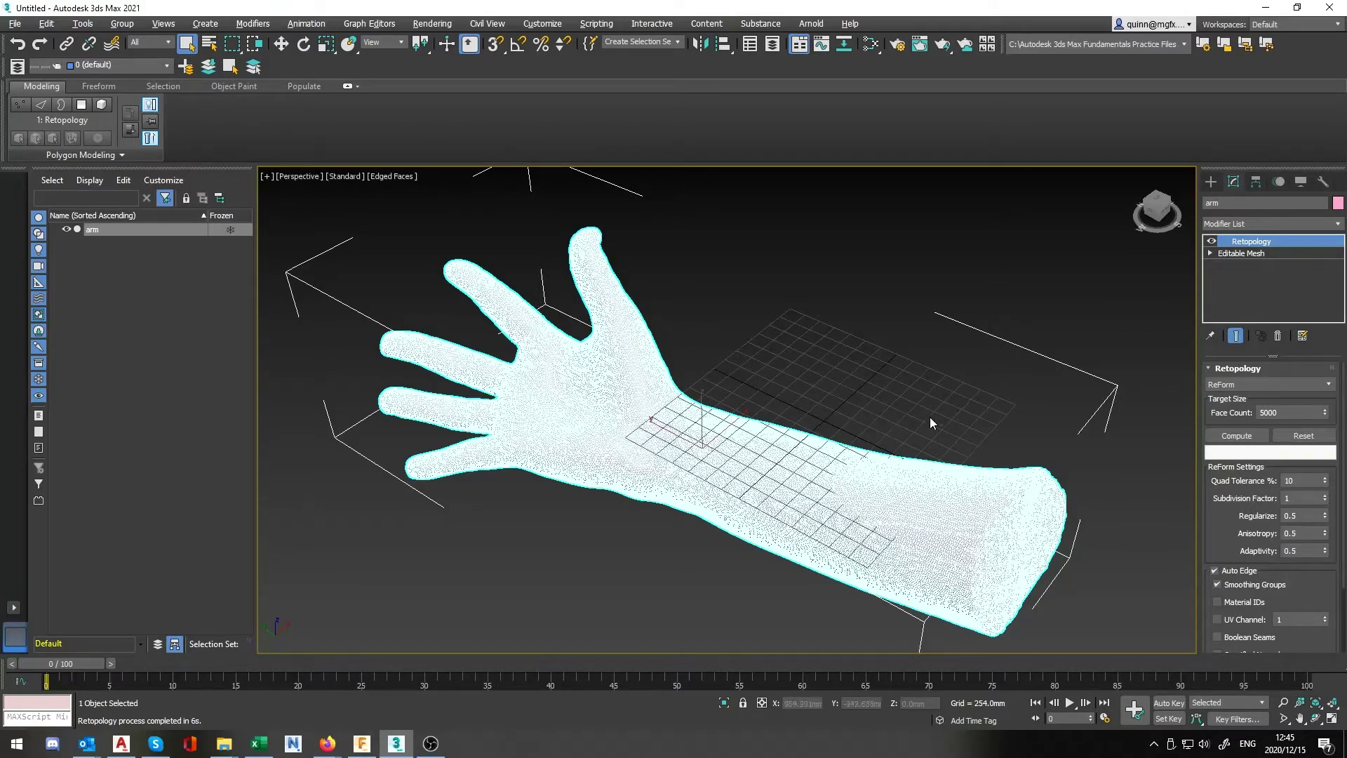
{"action": "left_click", "coordinate": [1326, 388]}
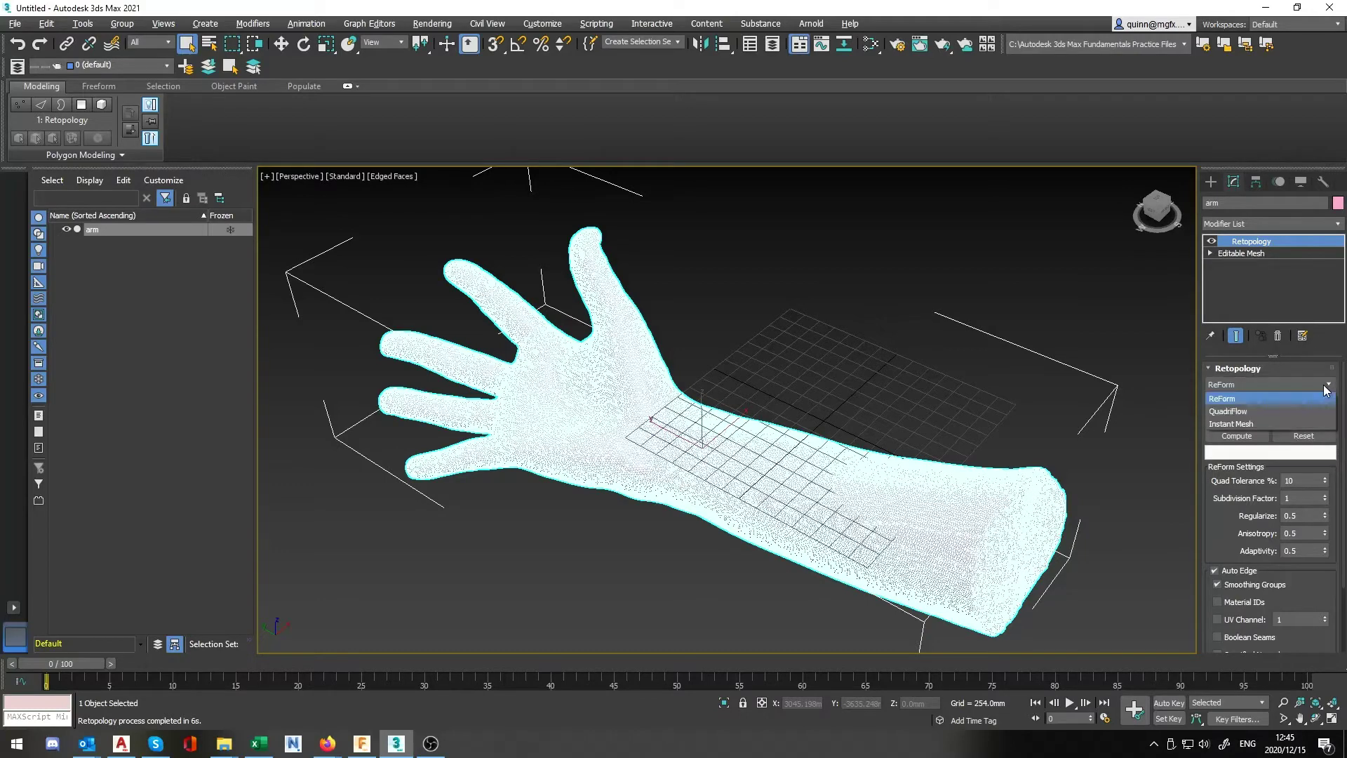
{"action": "left_click", "coordinate": [1301, 412]}
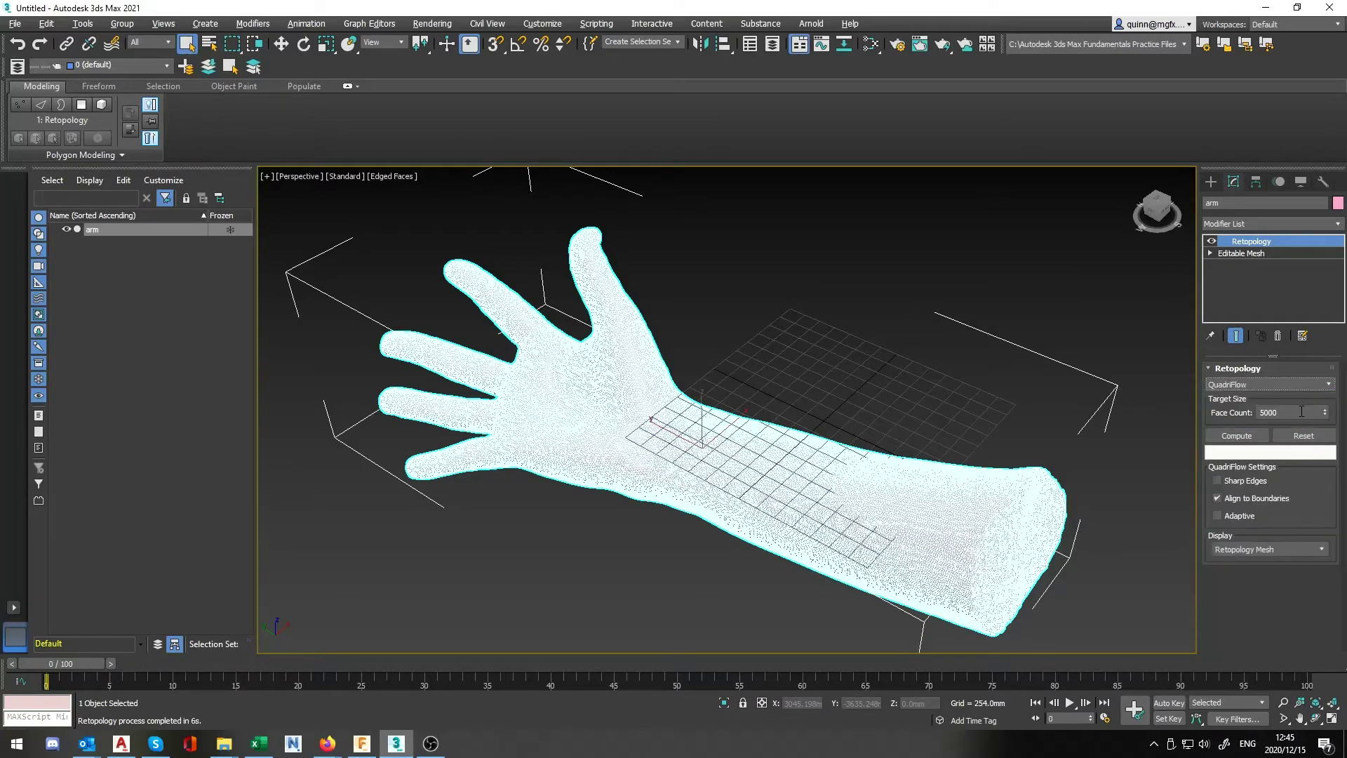
{"action": "left_click", "coordinate": [1267, 412]}
{"action": "left_click", "coordinate": [1256, 411]}
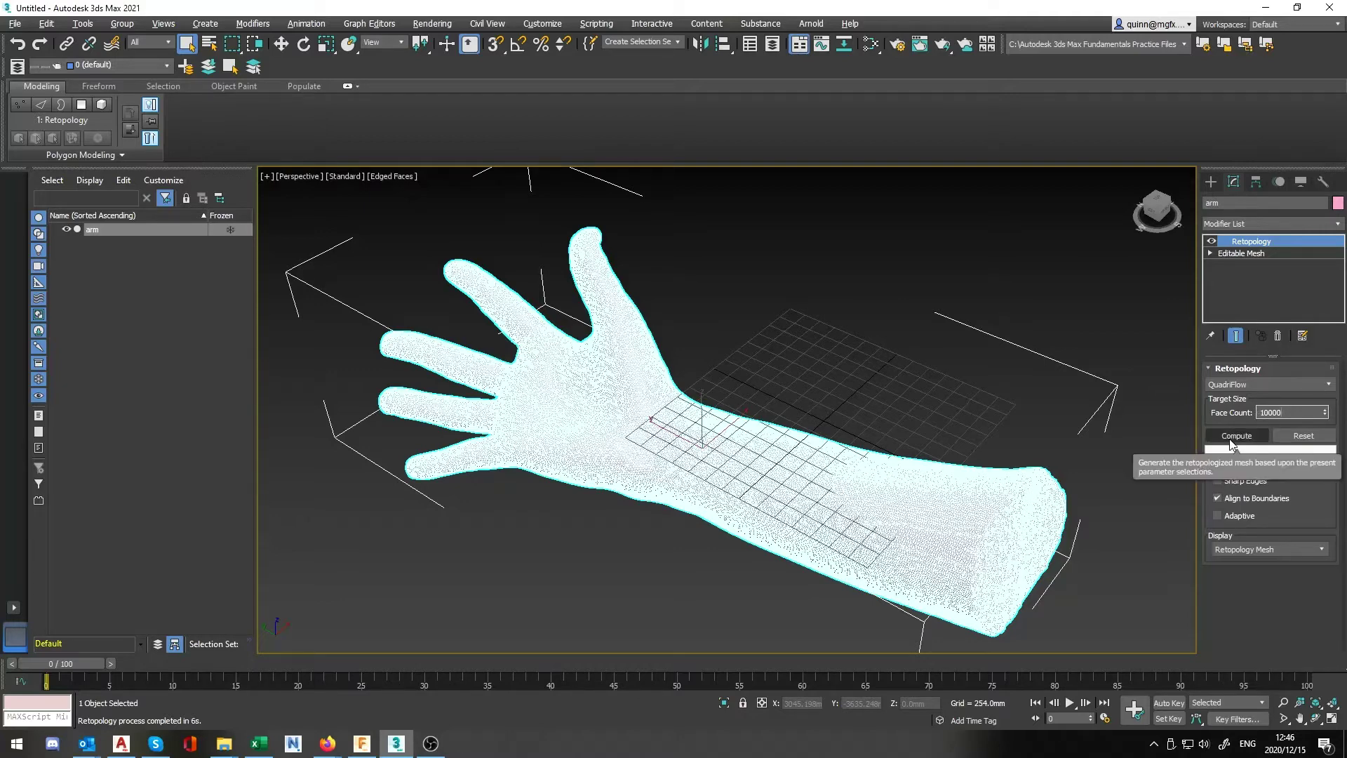
Step: Compute the QuadriFlow retopology and orbit to inspect the new quad mesh
{"action": "left_click", "coordinate": [1235, 438]}
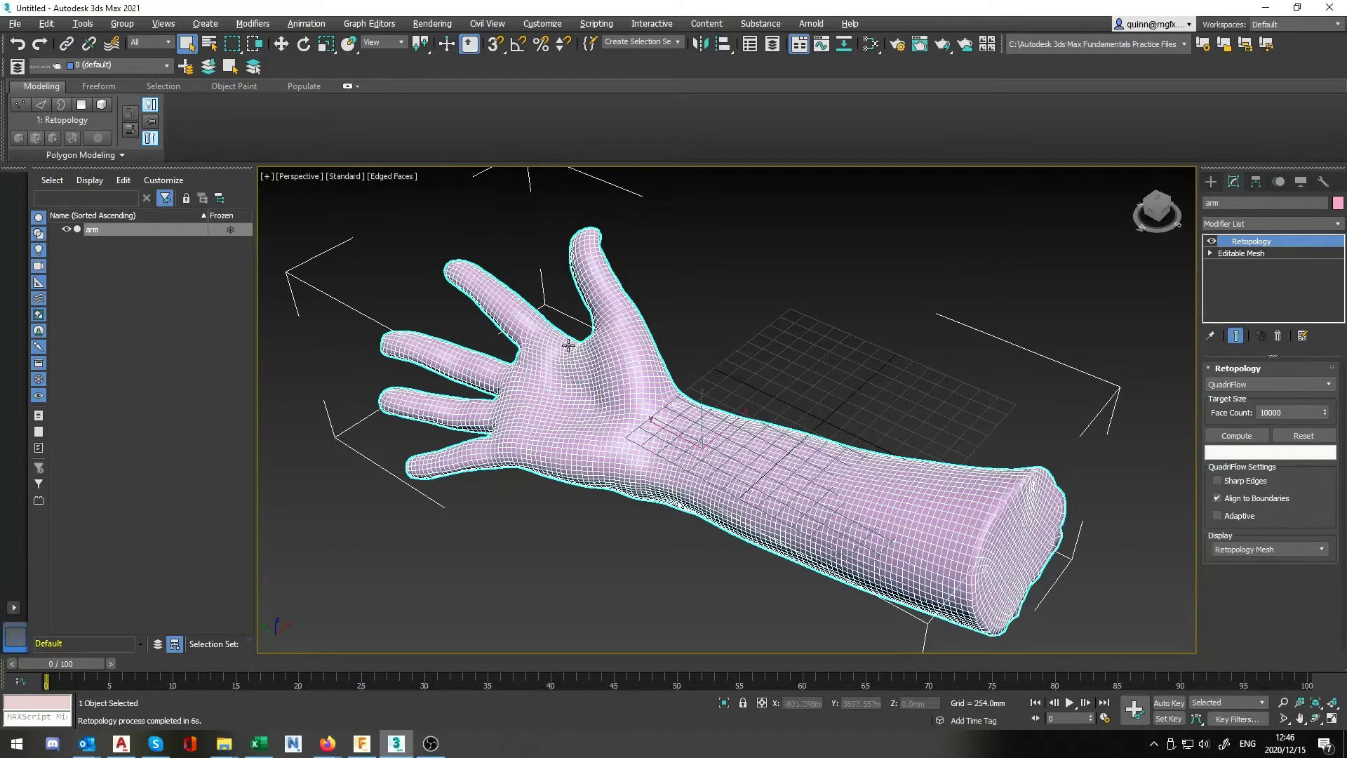
{"action": "scroll", "coordinate": [597, 407], "scroll_direction": "up", "scroll_amount": 3}
{"action": "scroll", "coordinate": [632, 485], "scroll_direction": "down", "scroll_amount": 5}
{"action": "scroll", "coordinate": [632, 486], "scroll_direction": "up", "scroll_amount": 5}
{"action": "scroll", "coordinate": [644, 456], "scroll_direction": "up", "scroll_amount": 3}
{"action": "scroll", "coordinate": [647, 460], "scroll_direction": "down", "scroll_amount": 5}
{"action": "mouse_move", "coordinate": [647, 459]}
{"action": "middle_mouse_down", "text": "alt"}
{"action": "mouse_move", "coordinate": [686, 453]}
{"action": "mouse_move", "coordinate": [655, 445]}
{"action": "middle_mouse_up", "text": "alt"}
Step: Review the arm's quad mesh and its retopology settings, then open the File menu
{"action": "left_click", "coordinate": [924, 348]}
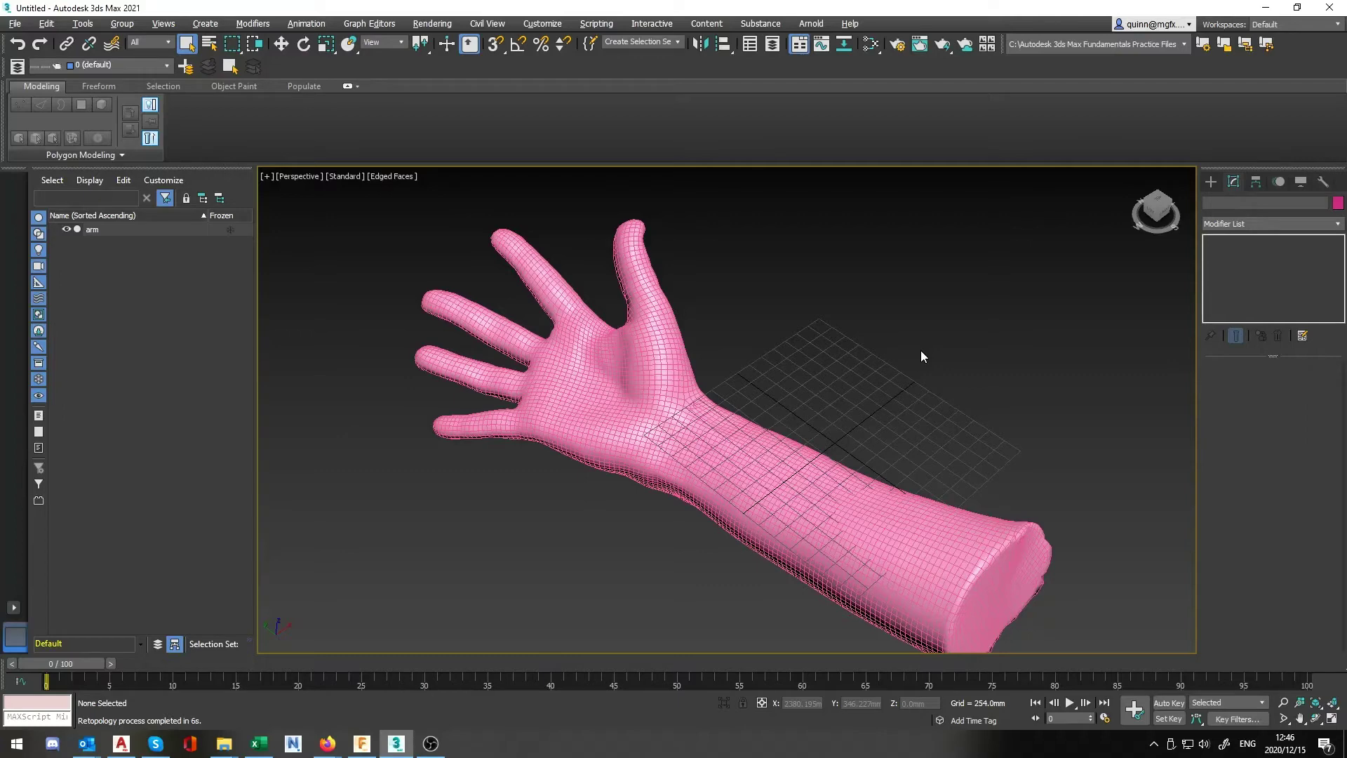
{"action": "left_click", "coordinate": [684, 378]}
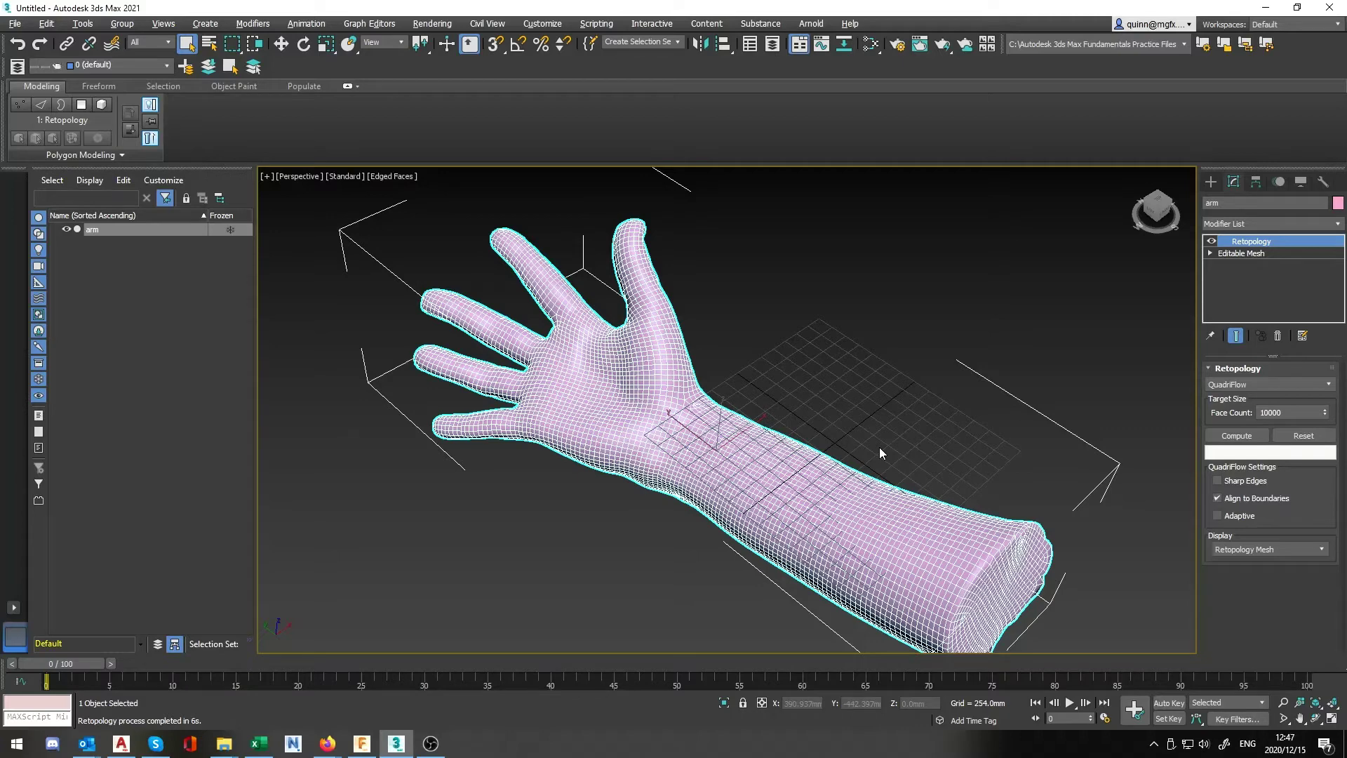
{"action": "left_click", "coordinate": [801, 272]}
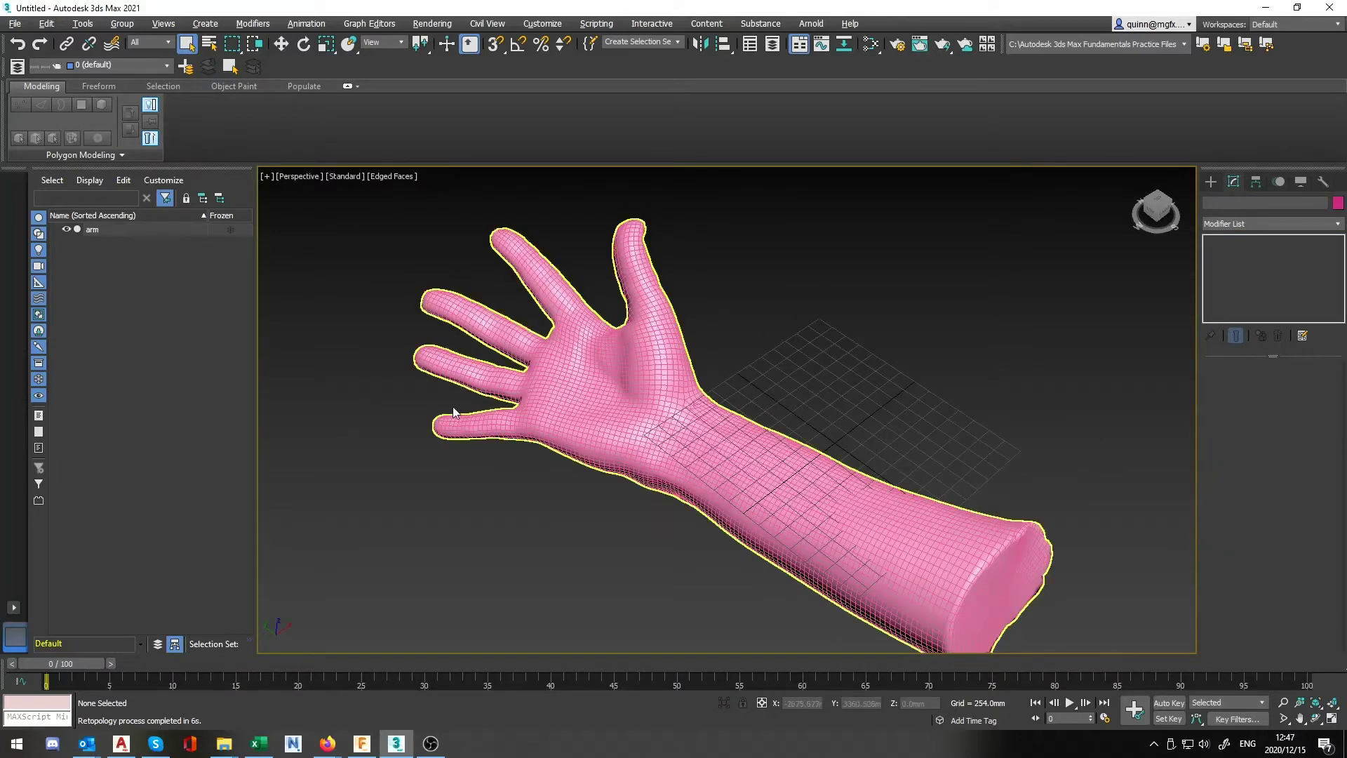
{"action": "left_click", "coordinate": [14, 23]}
Step: Export the arm with gw::OBJ-Exporter, overwriting Arm Scan.obj on the Desktop
{"action": "mouse_move", "coordinate": [52, 229]}
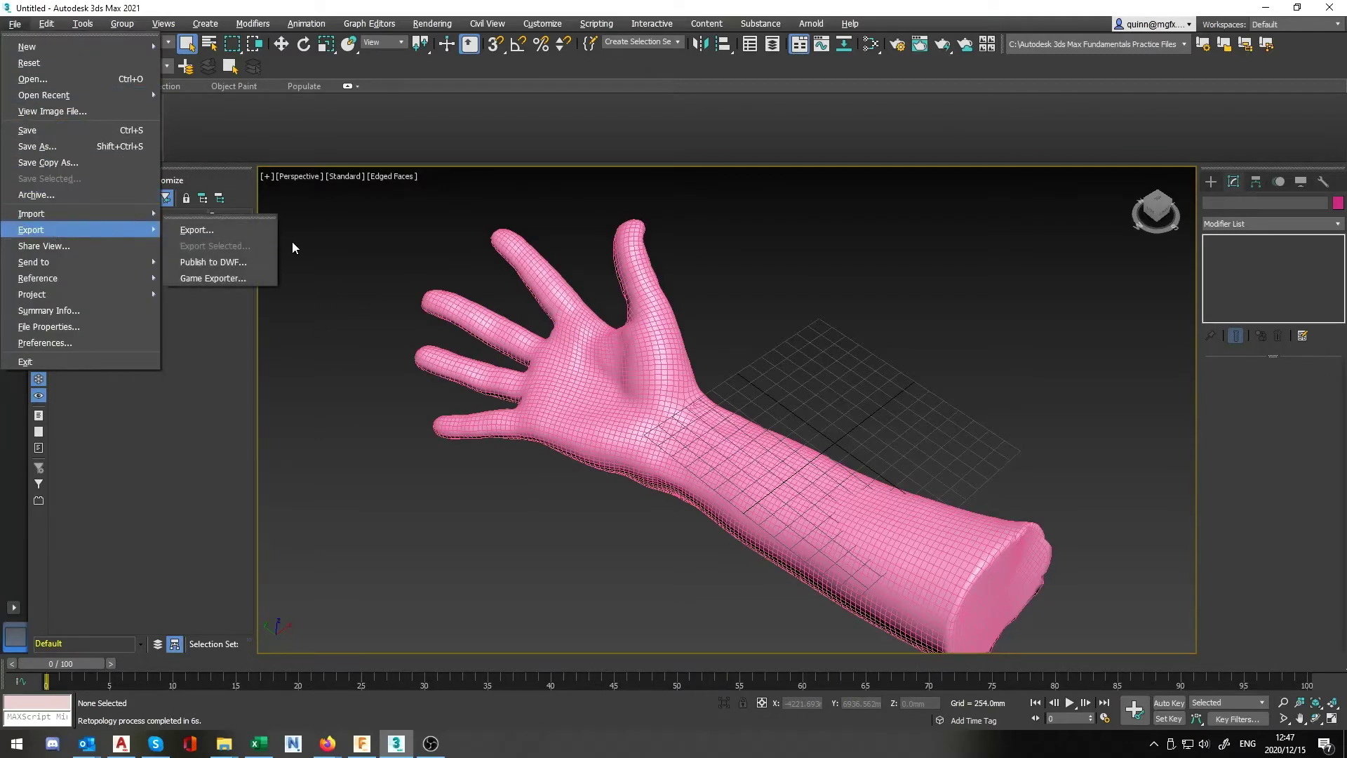
{"action": "left_click", "coordinate": [230, 233]}
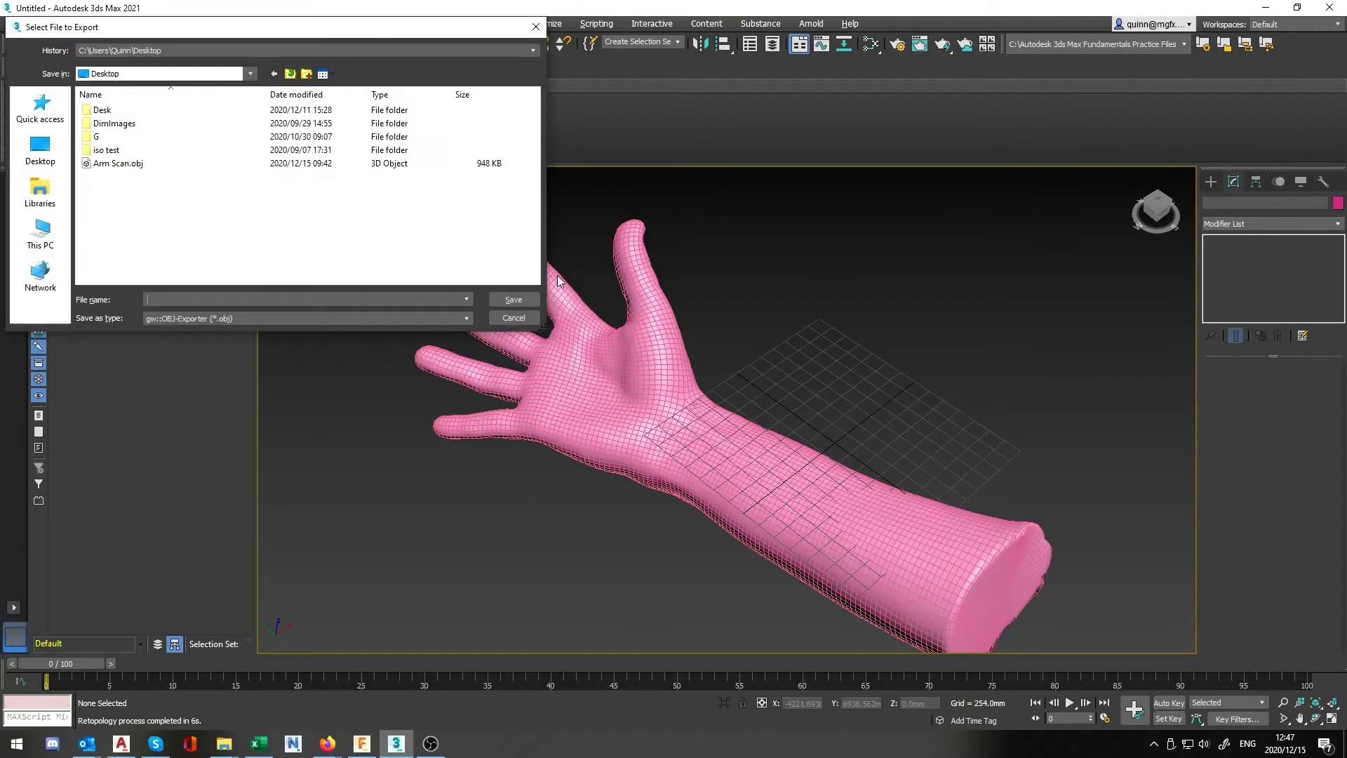
{"action": "left_click", "coordinate": [188, 224]}
{"action": "left_click", "coordinate": [245, 316]}
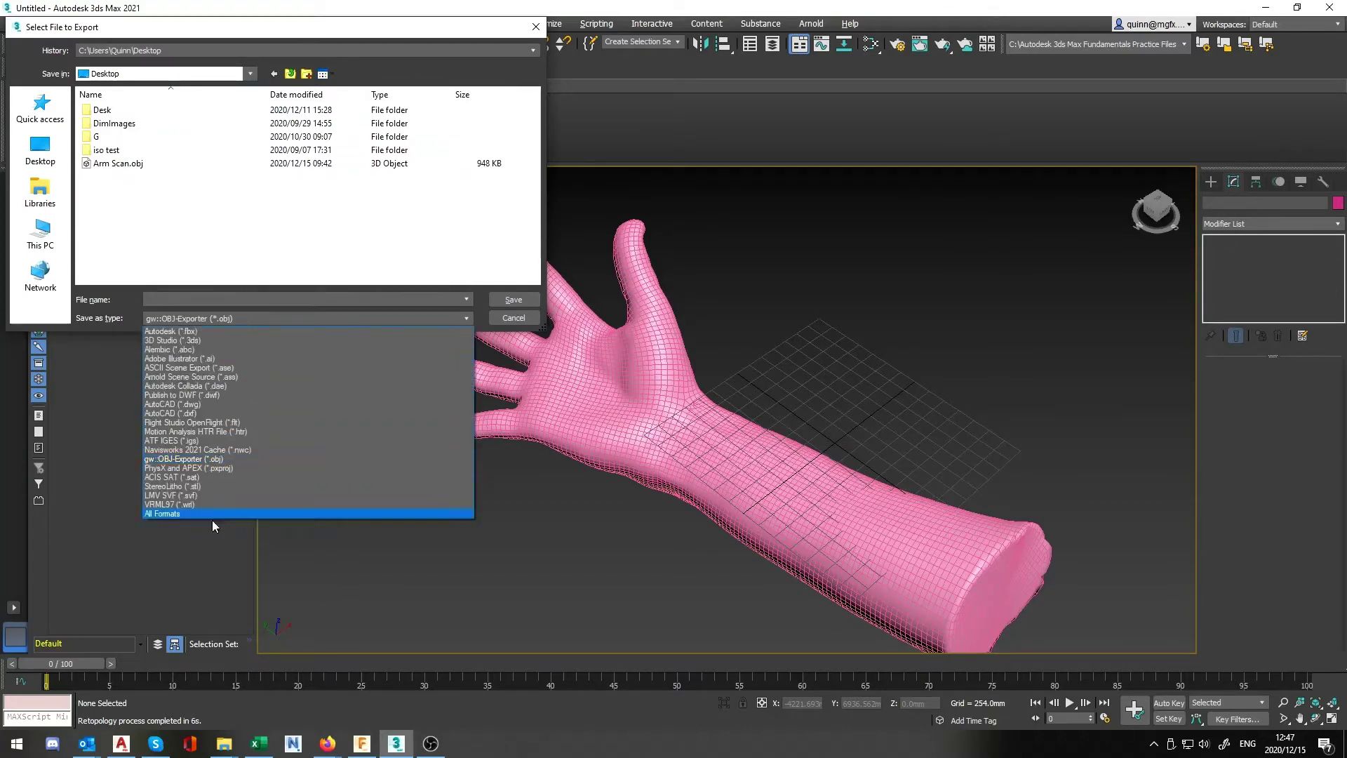
{"action": "left_click", "coordinate": [245, 460]}
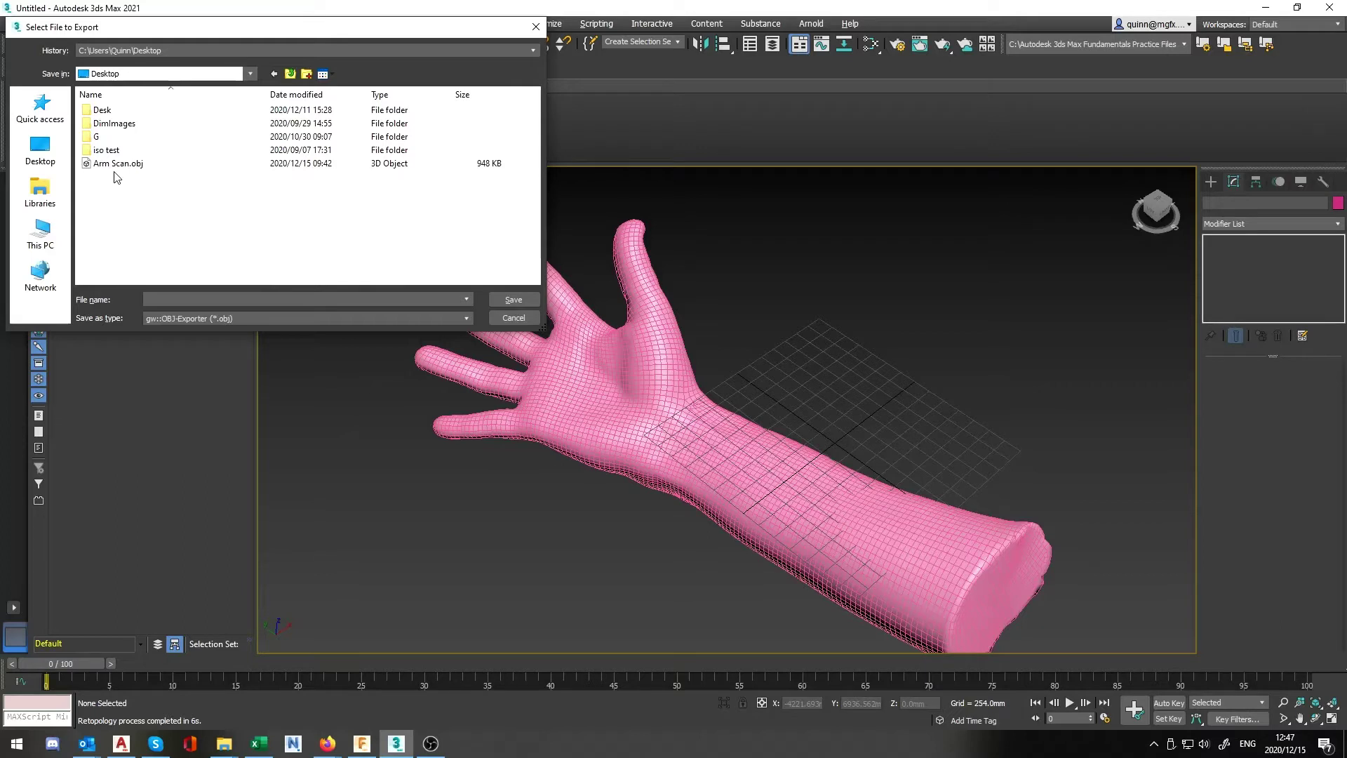
{"action": "left_click", "coordinate": [116, 167]}
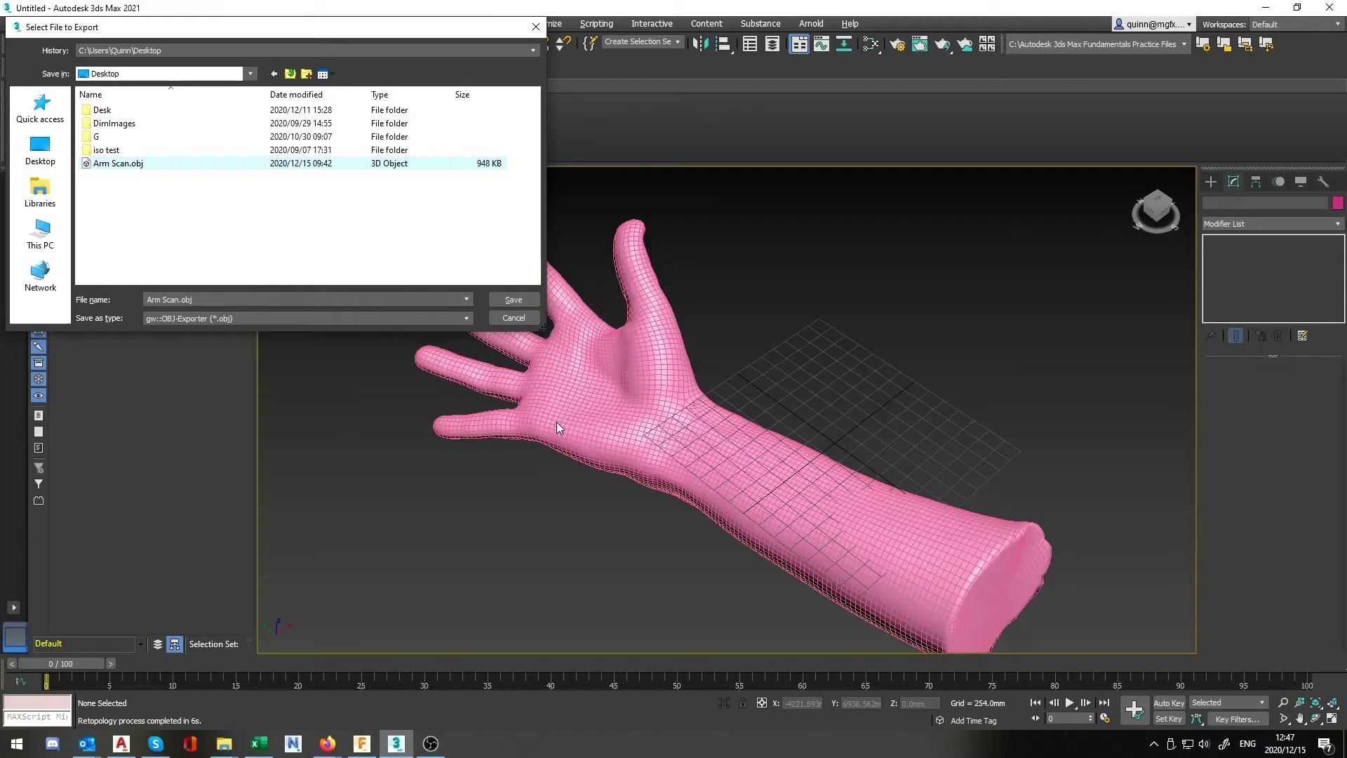
{"action": "left_click", "coordinate": [494, 297]}
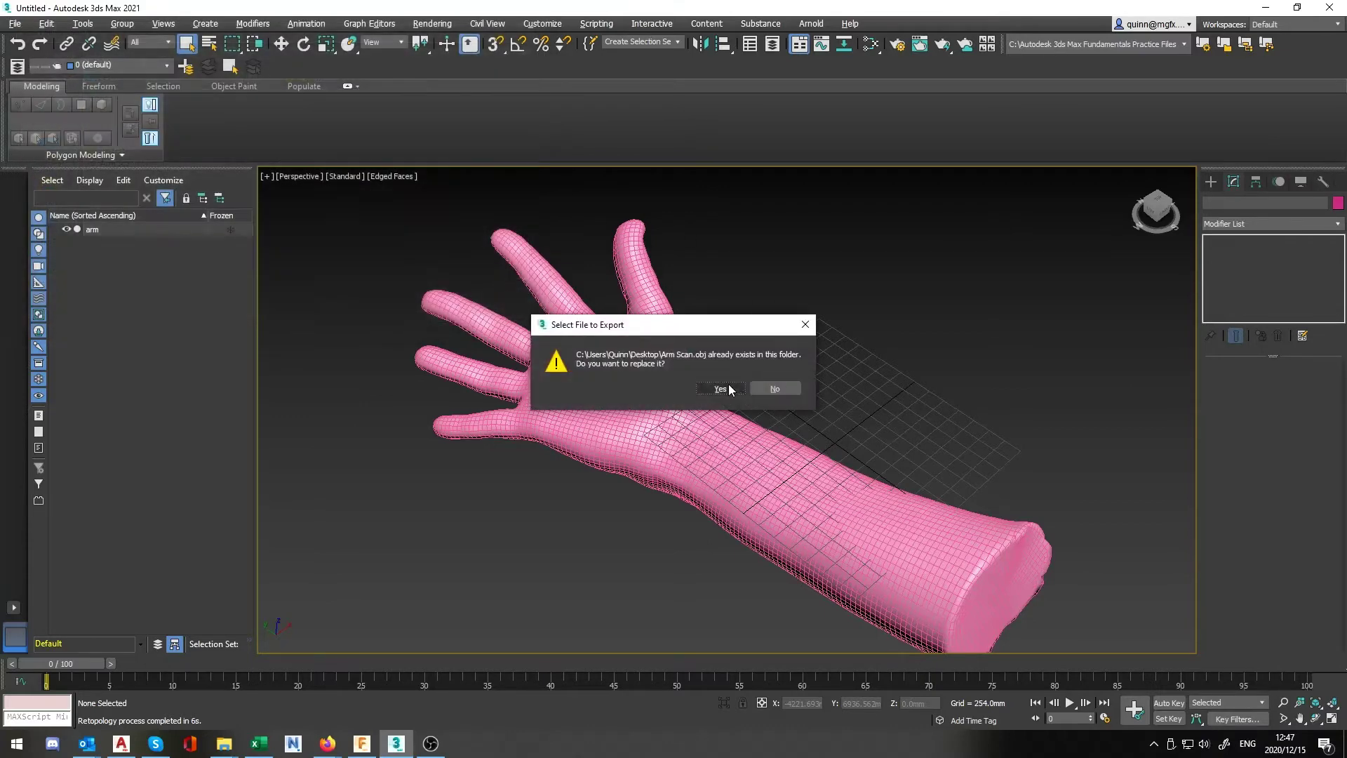
{"action": "left_click", "coordinate": [720, 389]}
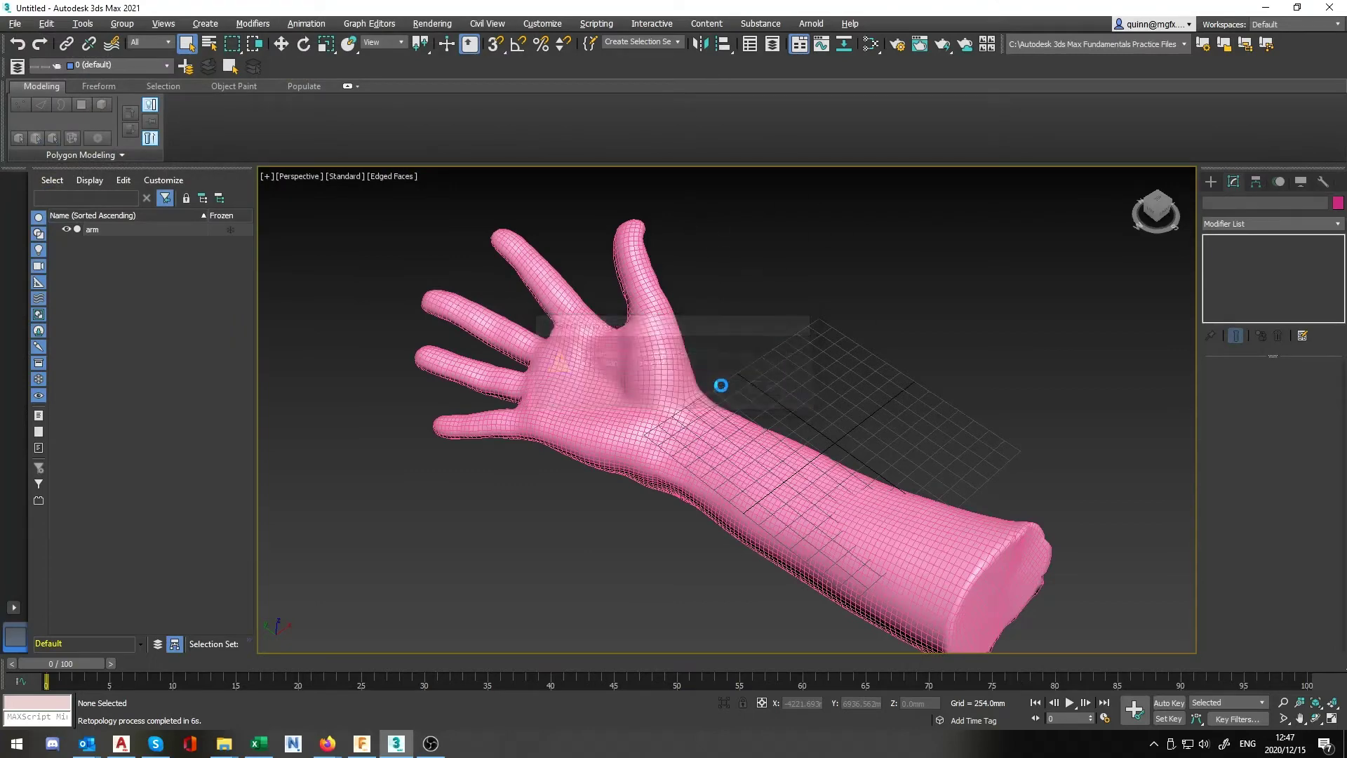
{"action": "left_click", "coordinate": [607, 480]}
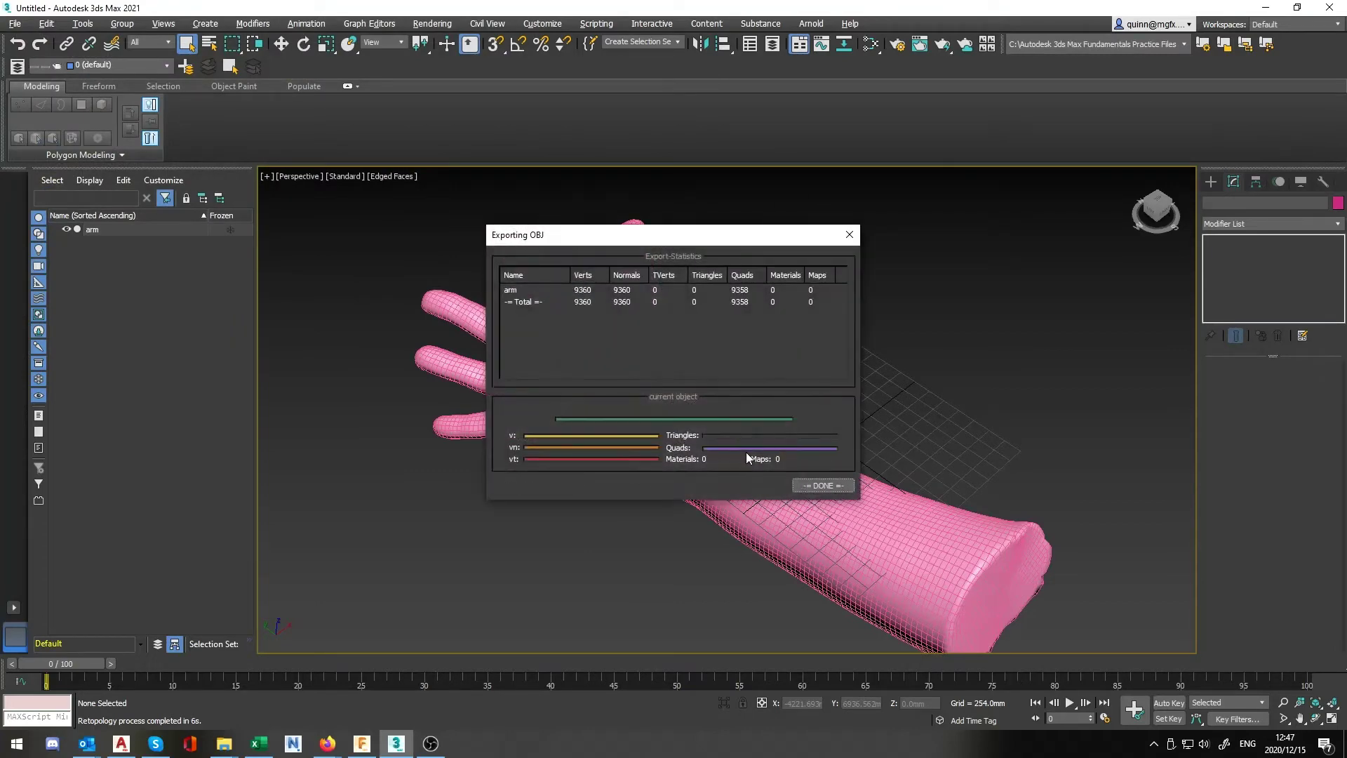
{"action": "left_click", "coordinate": [823, 486]}
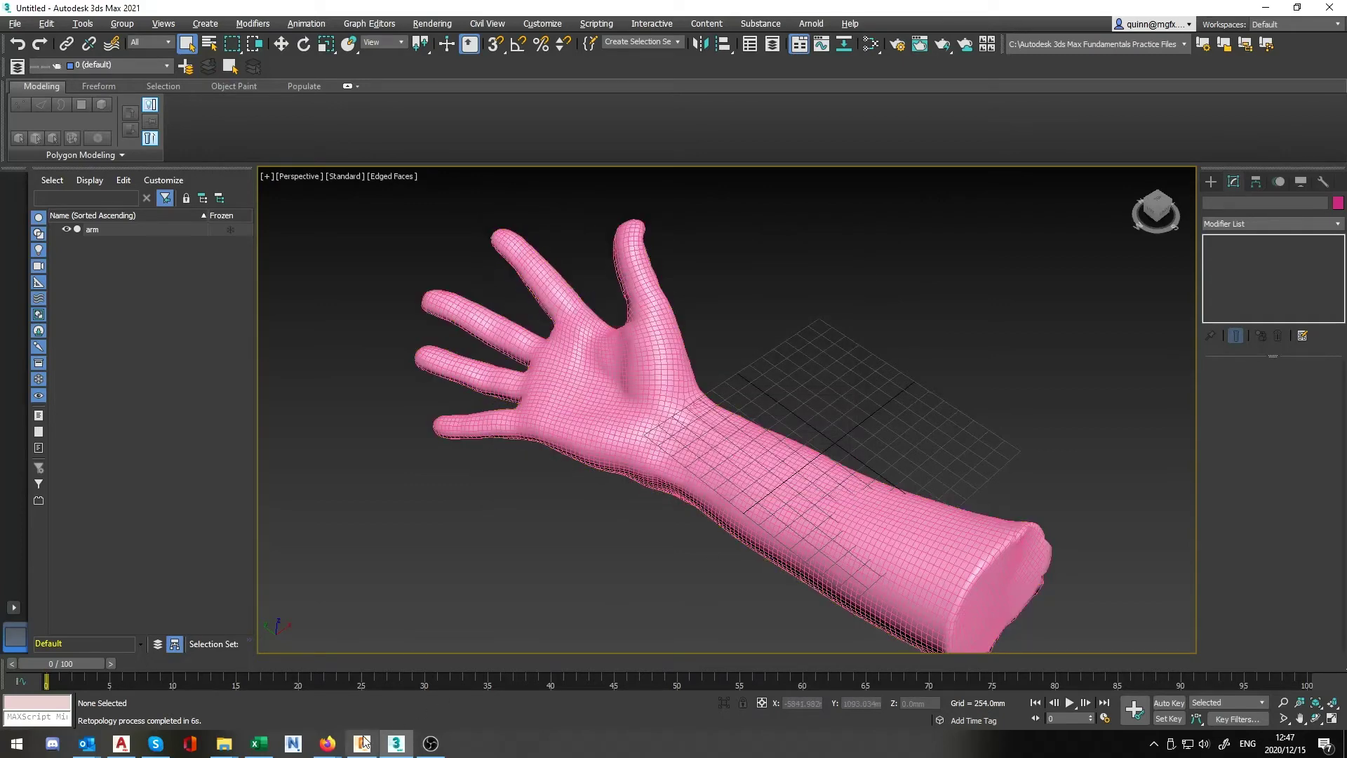
Step: Return to Fusion 360, dismiss the conversion-aborted warning, and clear the MeshBody1 selection
{"action": "mouse_move", "coordinate": [369, 752]}
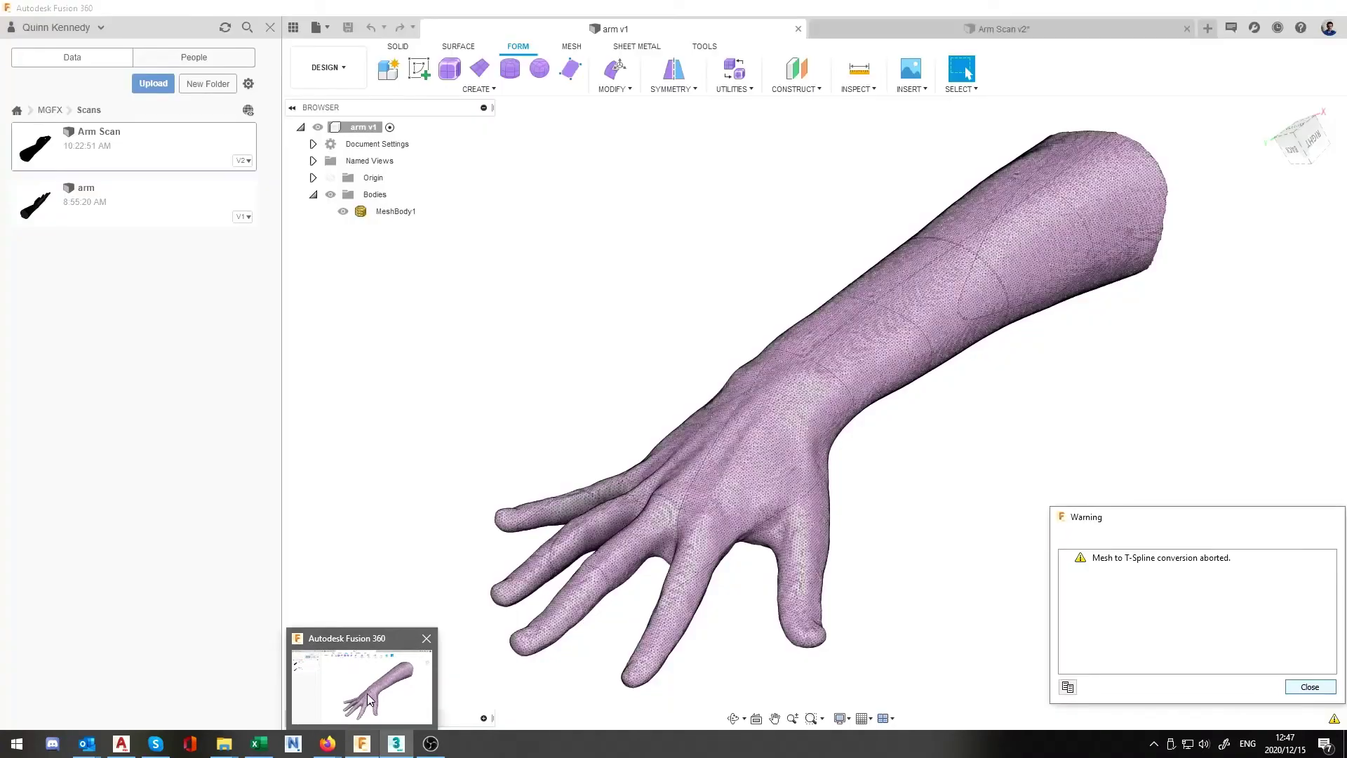
{"action": "left_click", "coordinate": [370, 699]}
{"action": "key", "text": "Escape"}
{"action": "left_click", "coordinate": [502, 649]}
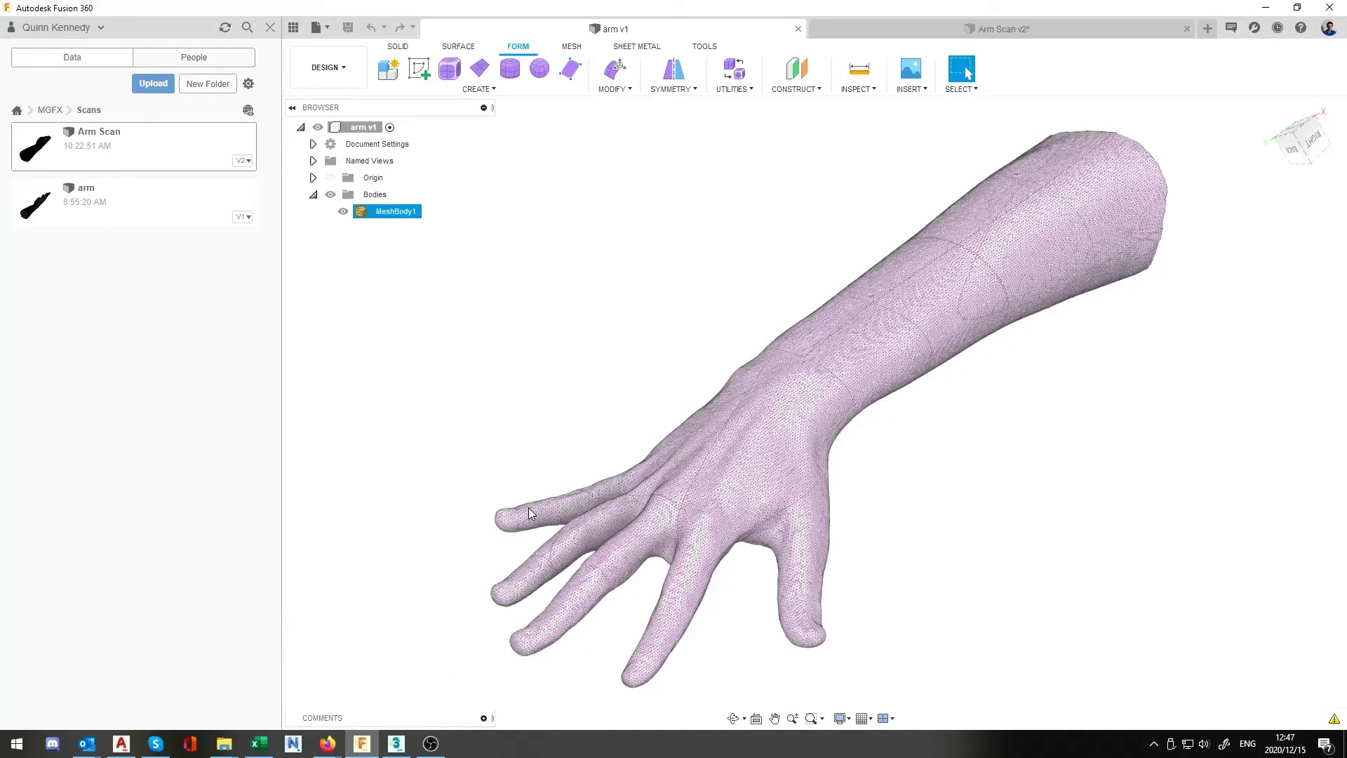
{"action": "left_click", "coordinate": [569, 247]}
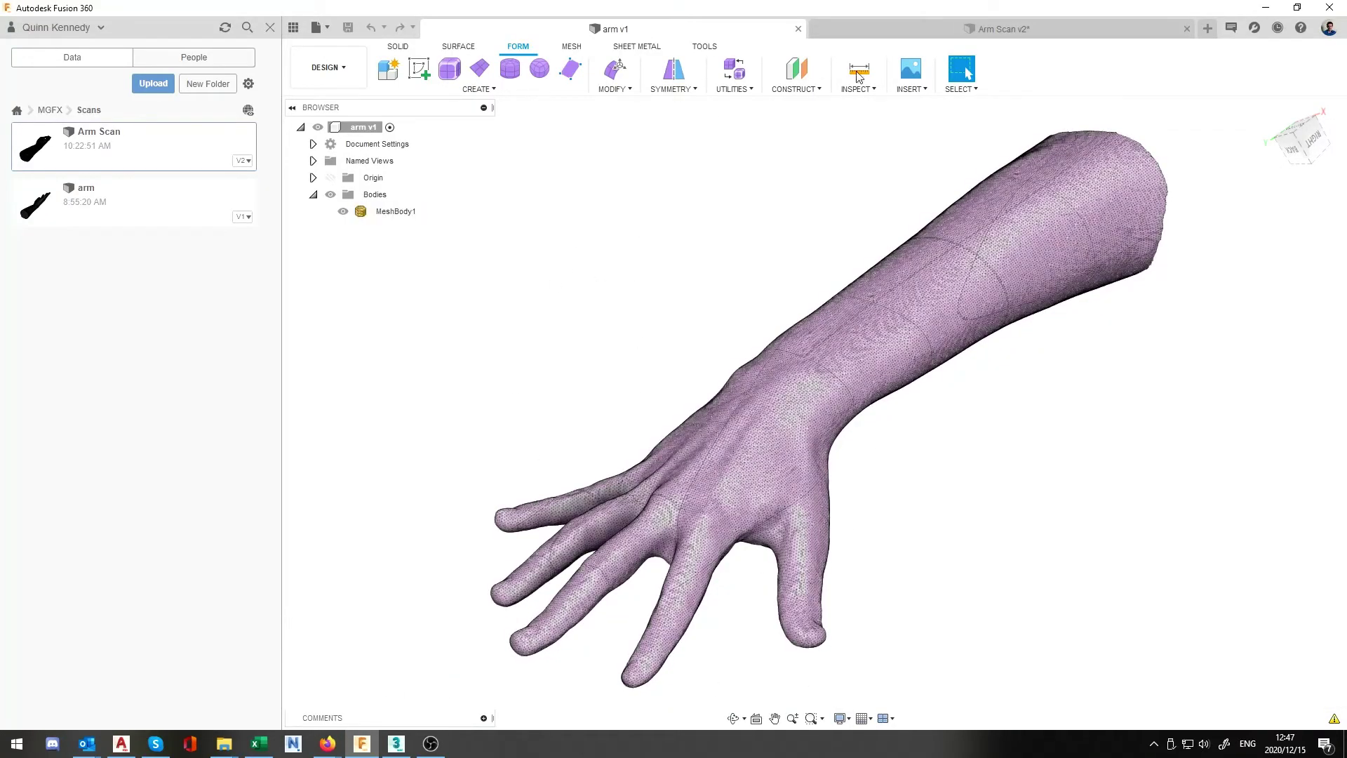
Step: In the Arm Scan v2 design, hide Body4, show the arm mesh body, and orbit it
{"action": "left_click", "coordinate": [898, 34]}
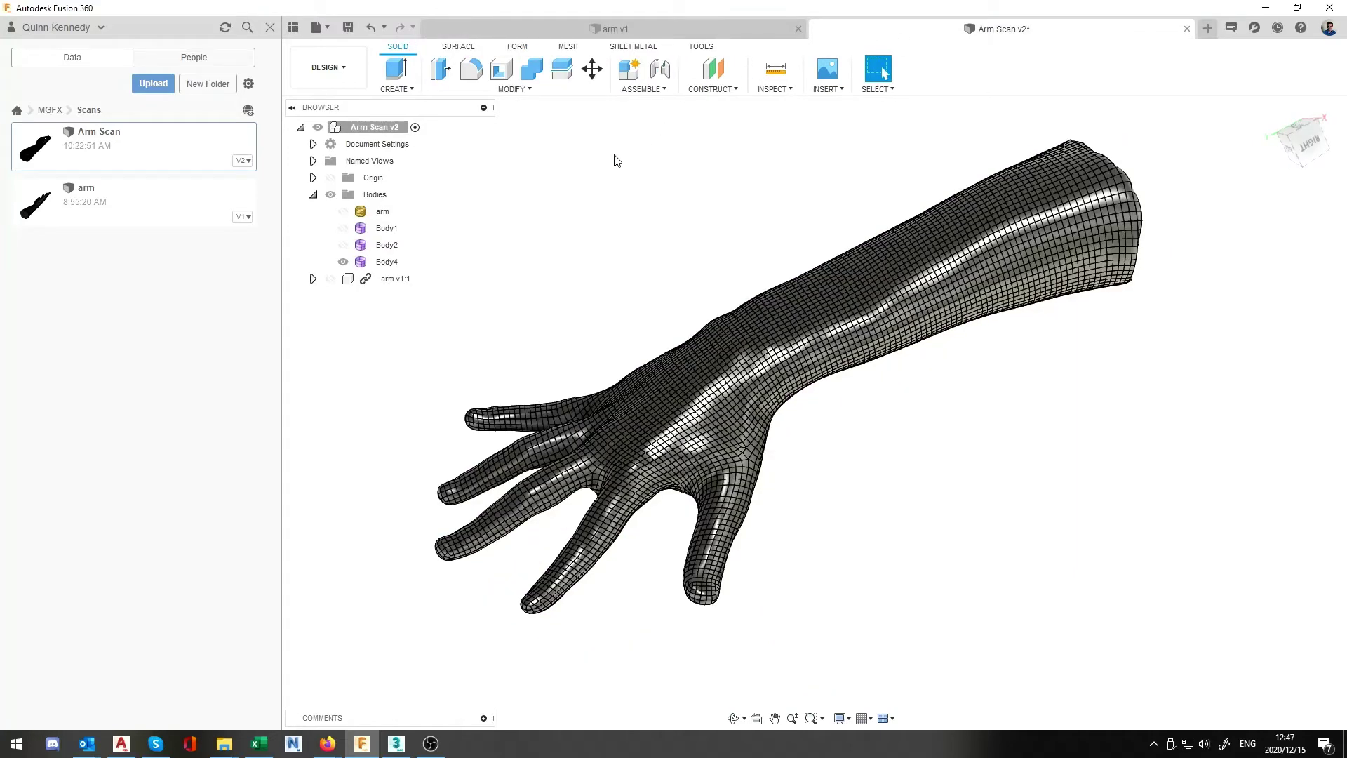
{"action": "left_click", "coordinate": [343, 262]}
{"action": "left_click", "coordinate": [343, 211]}
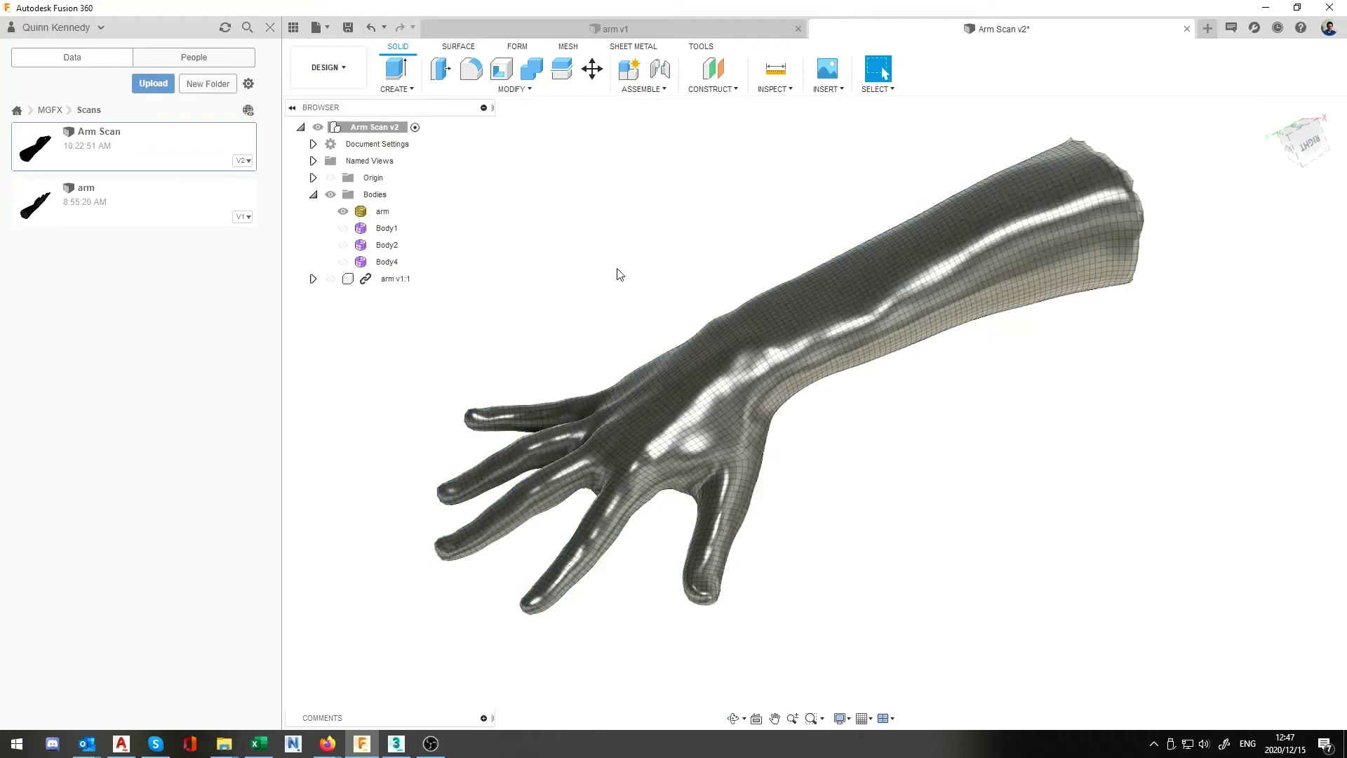
{"action": "mouse_move", "coordinate": [620, 275]}
{"action": "middle_mouse_down", "text": "shift"}
{"action": "mouse_move", "coordinate": [668, 295]}
{"action": "mouse_move", "coordinate": [672, 283]}
{"action": "mouse_move", "coordinate": [632, 229]}
{"action": "mouse_move", "coordinate": [650, 274]}
{"action": "mouse_move", "coordinate": [634, 322]}
{"action": "mouse_move", "coordinate": [614, 276]}
{"action": "middle_mouse_up", "text": "shift"}
Step: Convert the arm mesh via Quad Mesh to T-Spline into a new body, Body5
{"action": "right_click", "coordinate": [693, 372]}
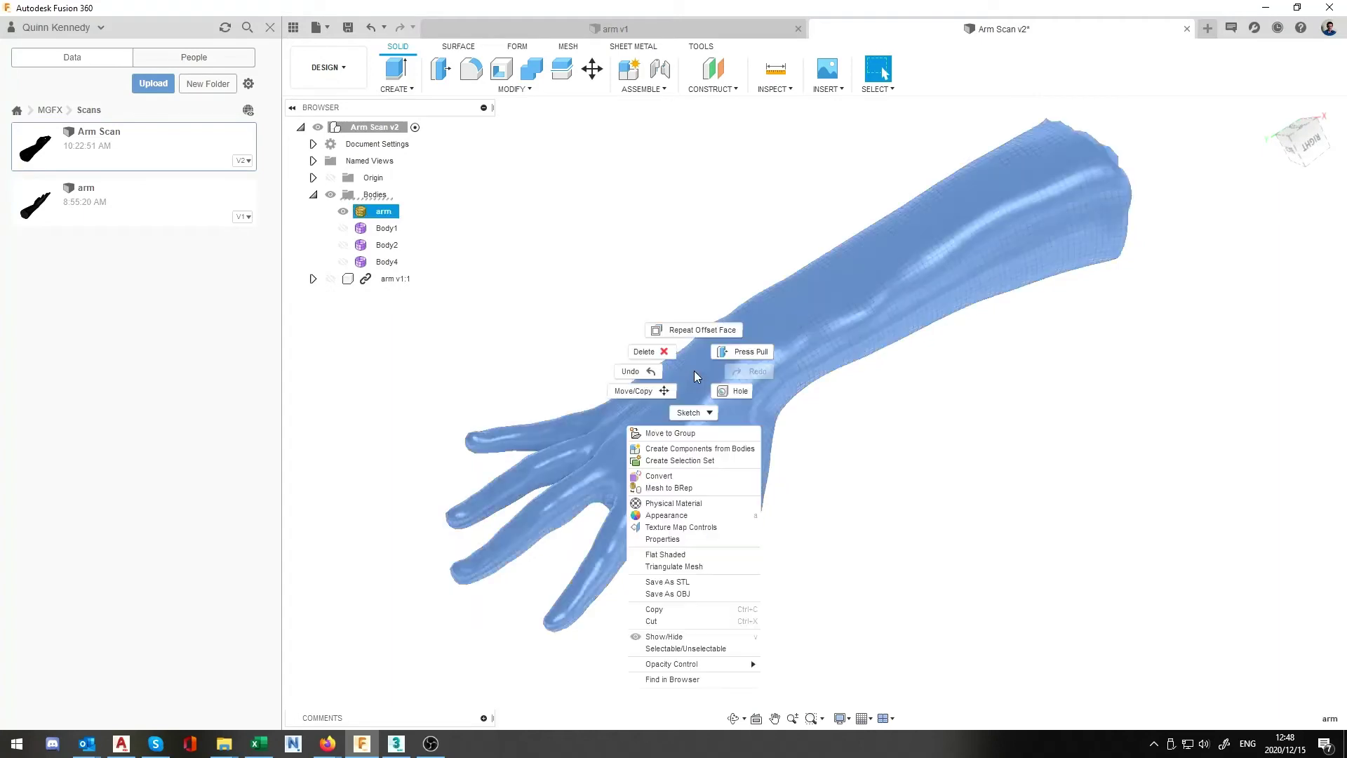
{"action": "left_click", "coordinate": [683, 476]}
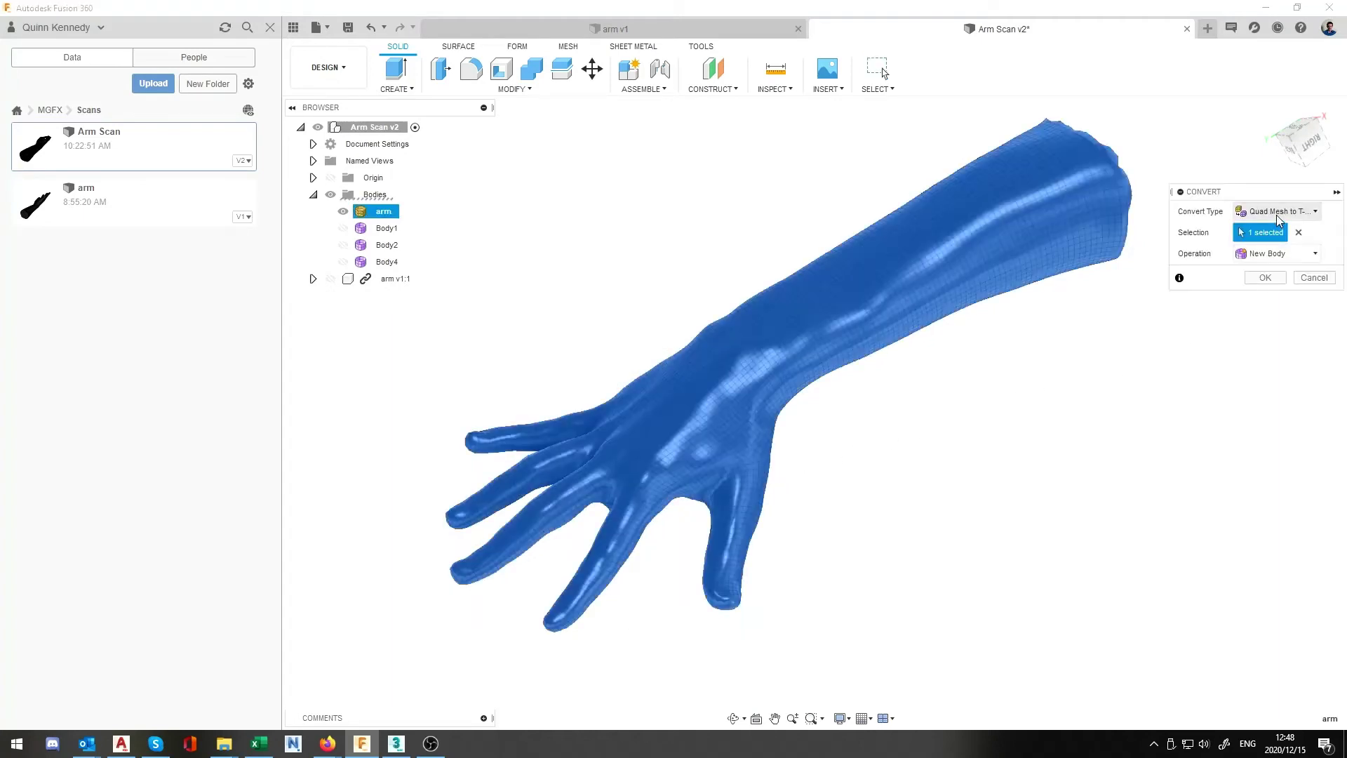
{"action": "left_click", "coordinate": [1267, 278]}
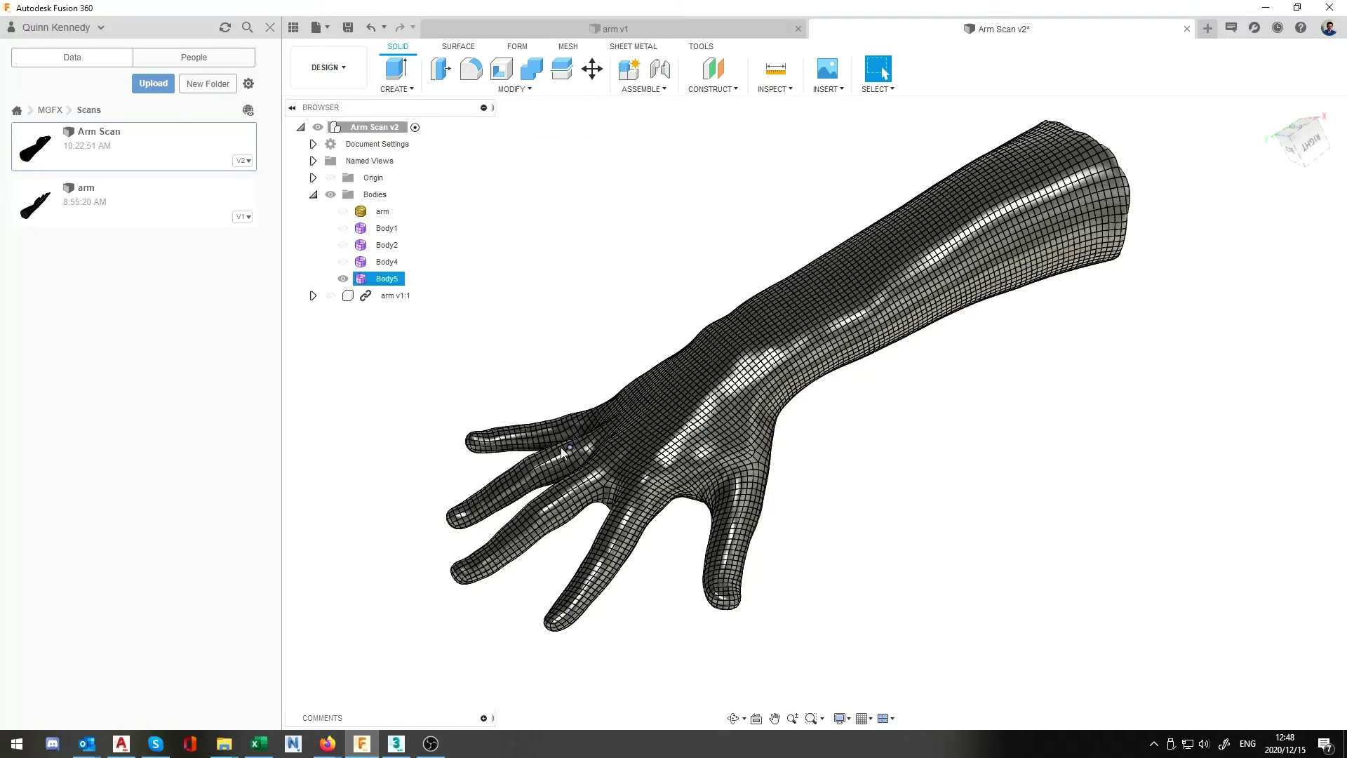
{"action": "scroll", "coordinate": [561, 447], "scroll_direction": "up", "scroll_amount": 5}
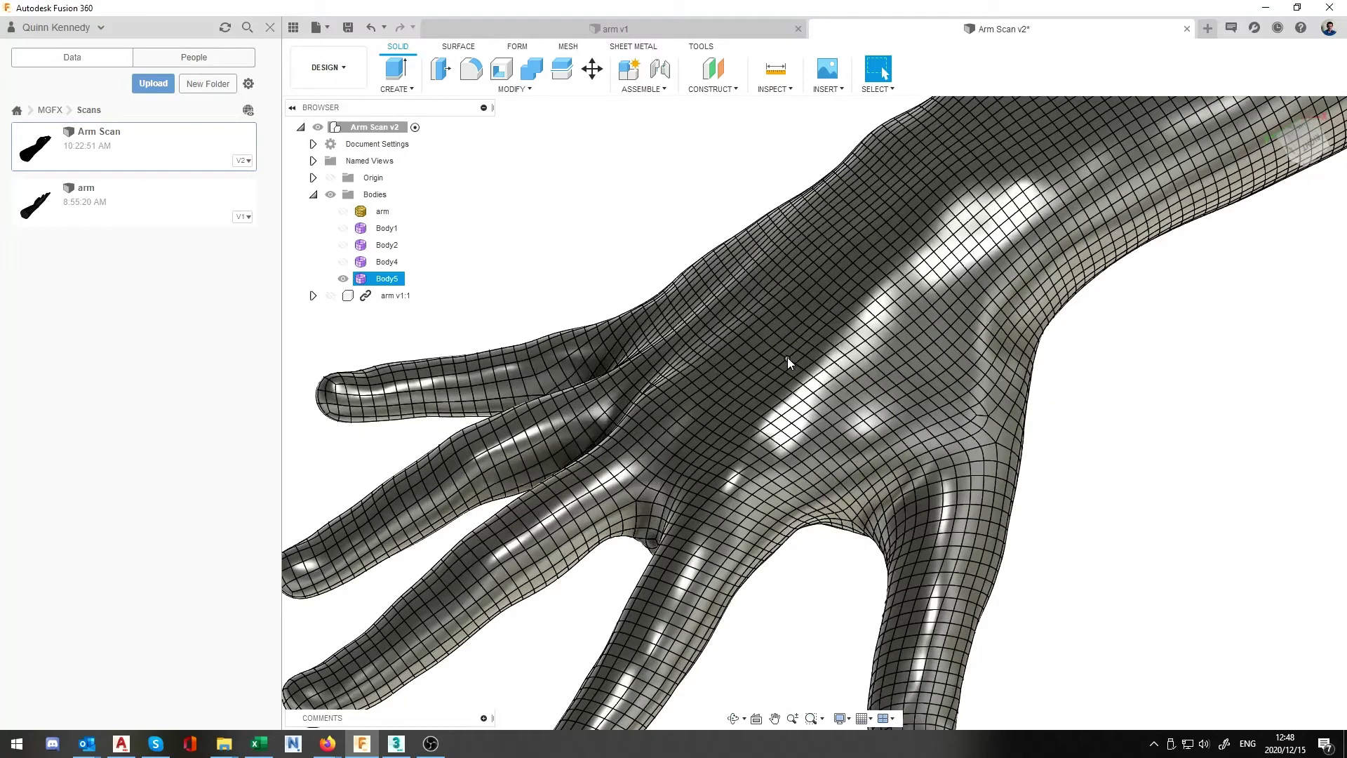
Step: Start the FORM Modify > Thicken command on the T-spline arm body
{"action": "left_click", "coordinate": [516, 47]}
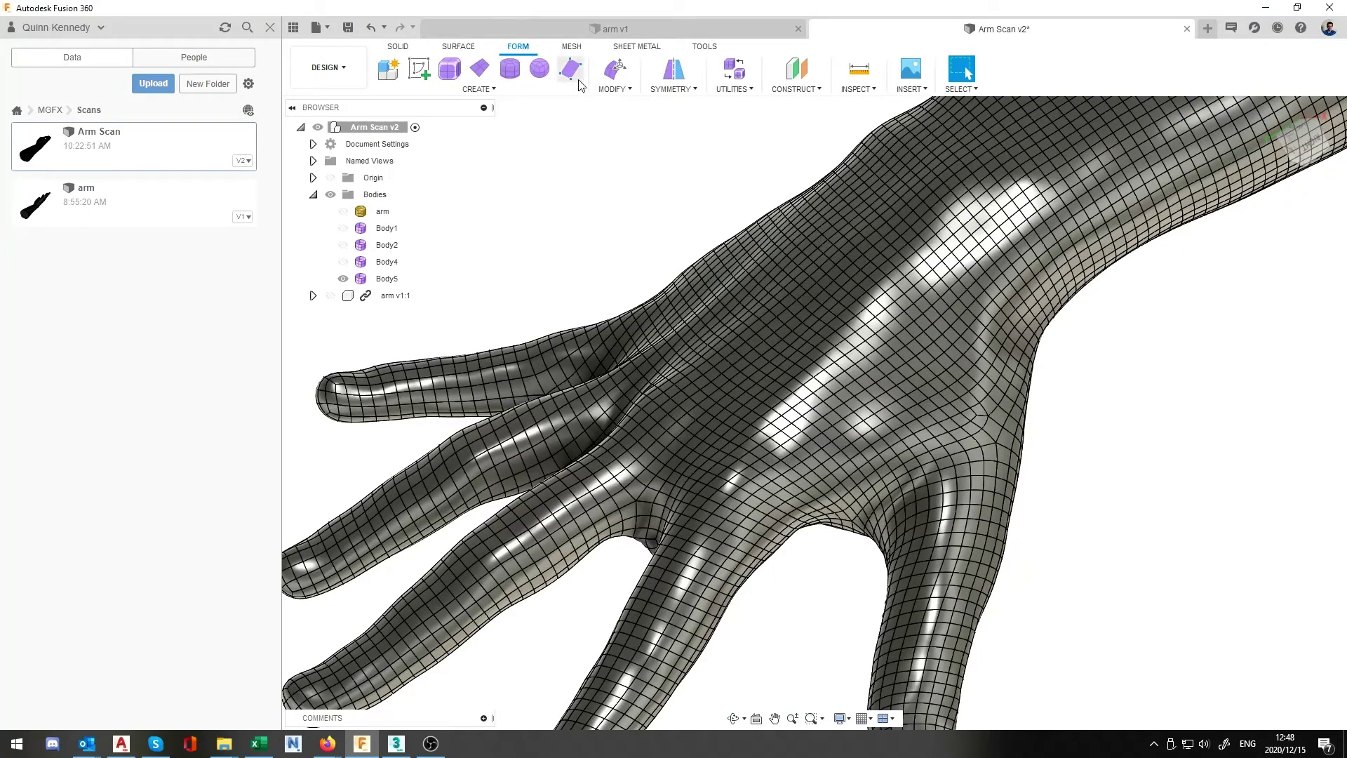
{"action": "left_click", "coordinate": [535, 89]}
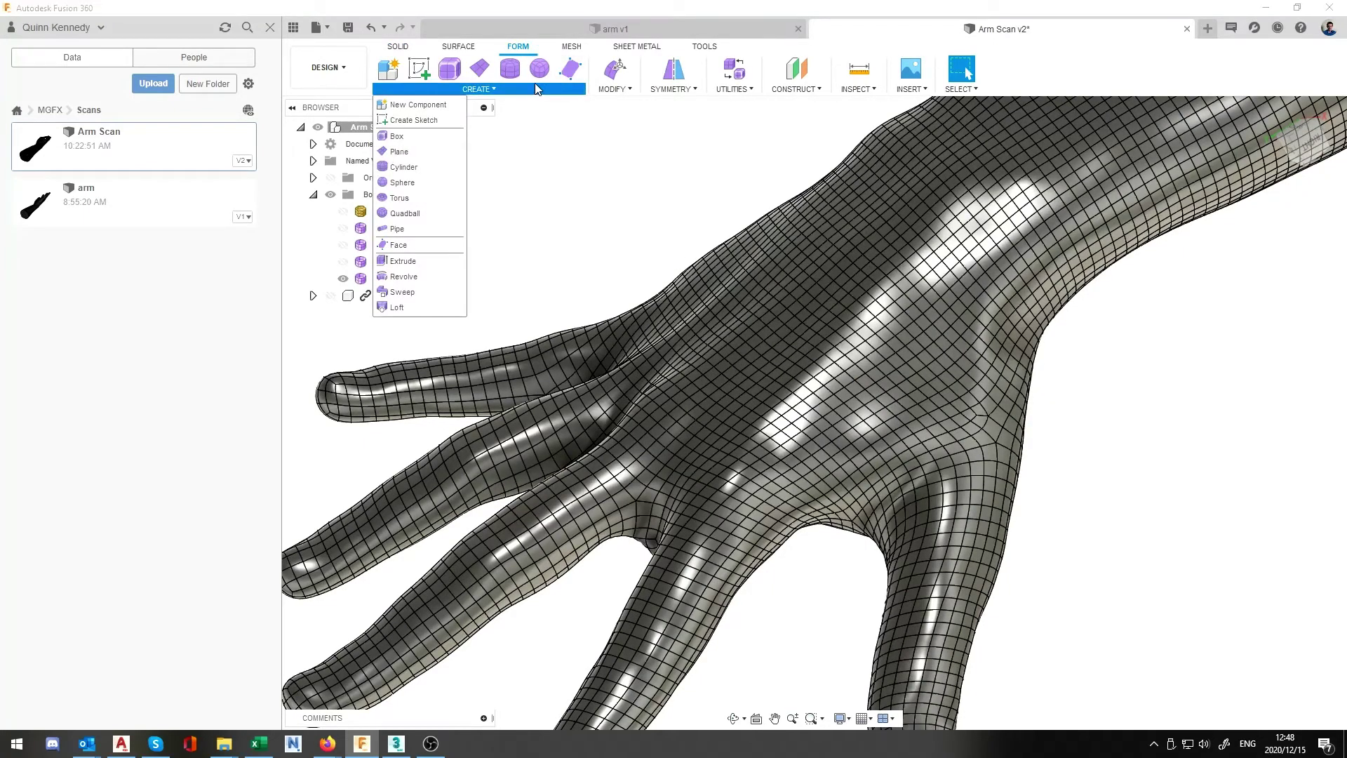
{"action": "left_click", "coordinate": [590, 86]}
{"action": "left_click", "coordinate": [612, 90]}
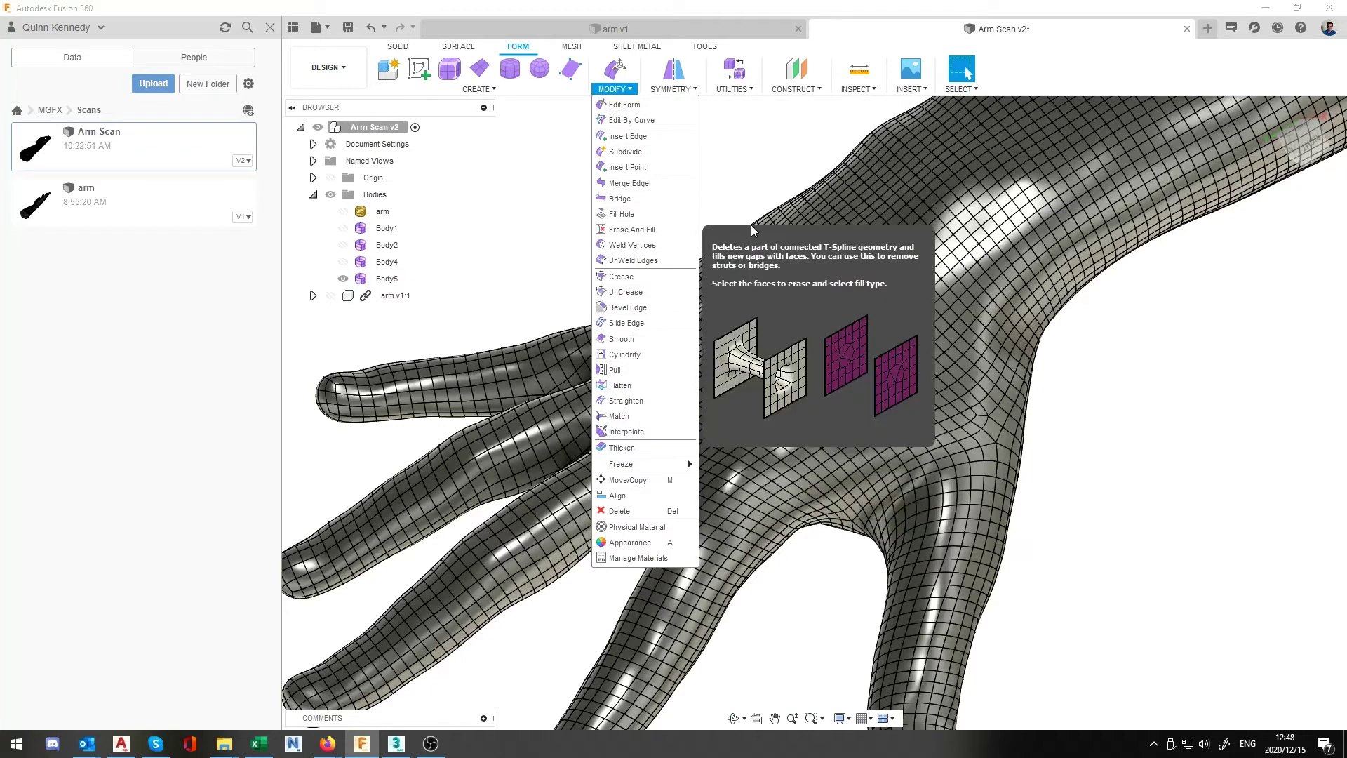
{"action": "left_click", "coordinate": [643, 449]}
{"action": "left_click", "coordinate": [765, 335]}
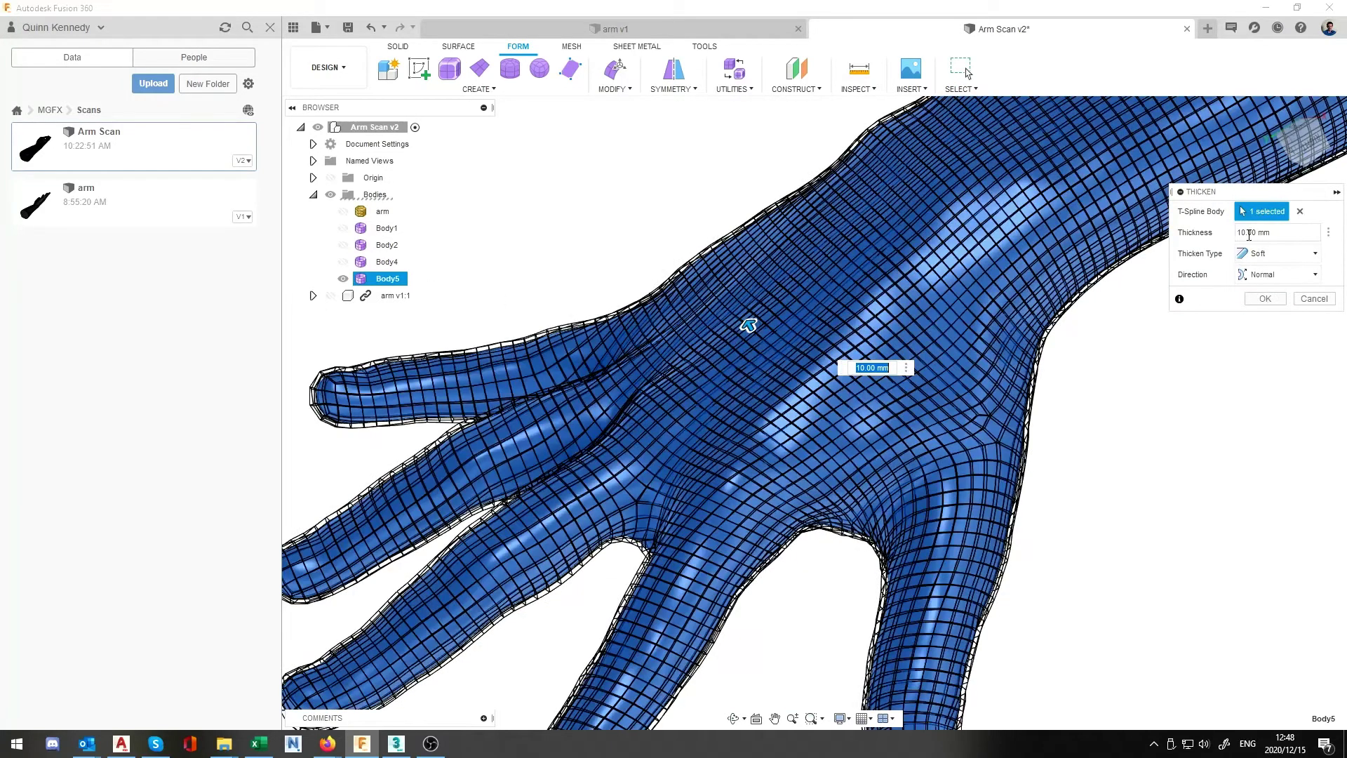
Step: Thicken by 10 mm with No Edge thicken type, creating Body6
{"action": "left_click", "coordinate": [1283, 235]}
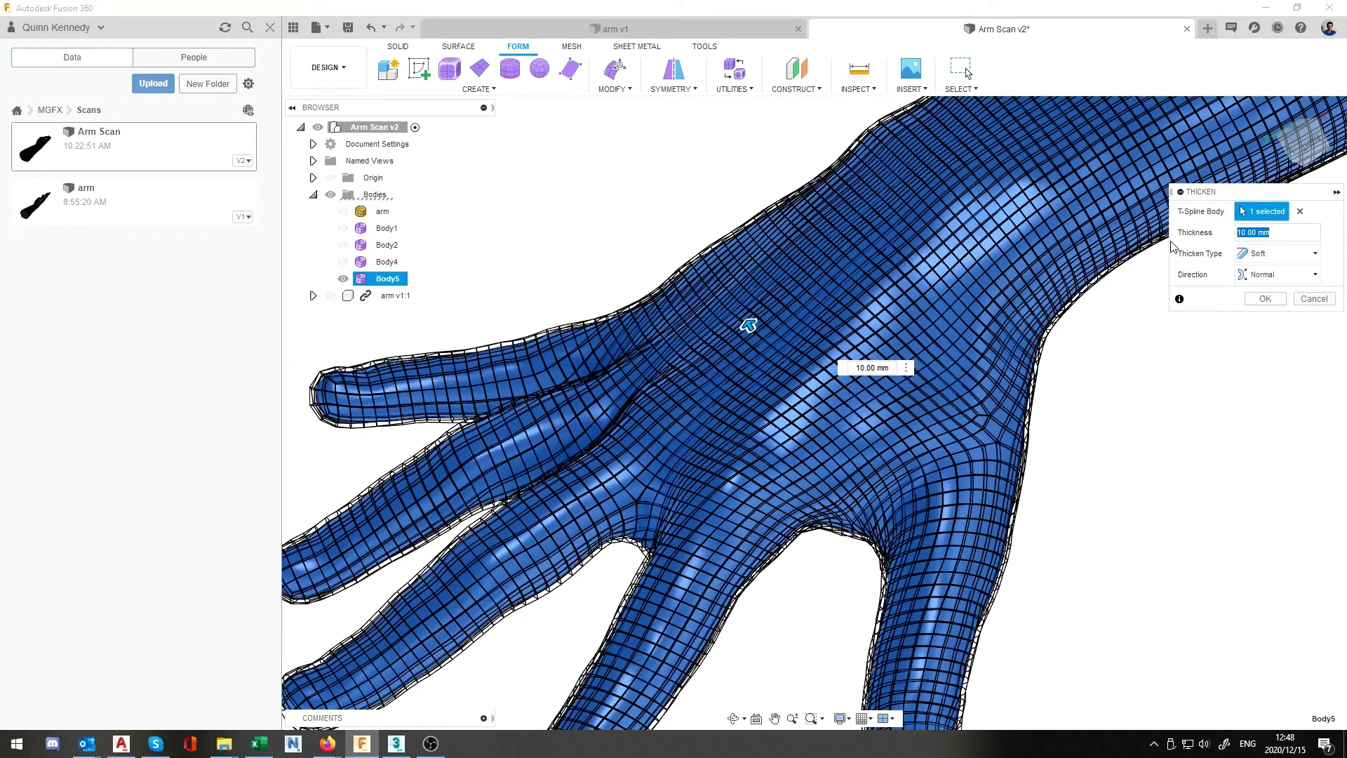
{"action": "left_click", "coordinate": [1284, 258]}
{"action": "left_click", "coordinate": [1284, 260]}
{"action": "left_click", "coordinate": [1285, 262]}
{"action": "left_click", "coordinate": [1267, 303]}
{"action": "left_click", "coordinate": [1275, 299]}
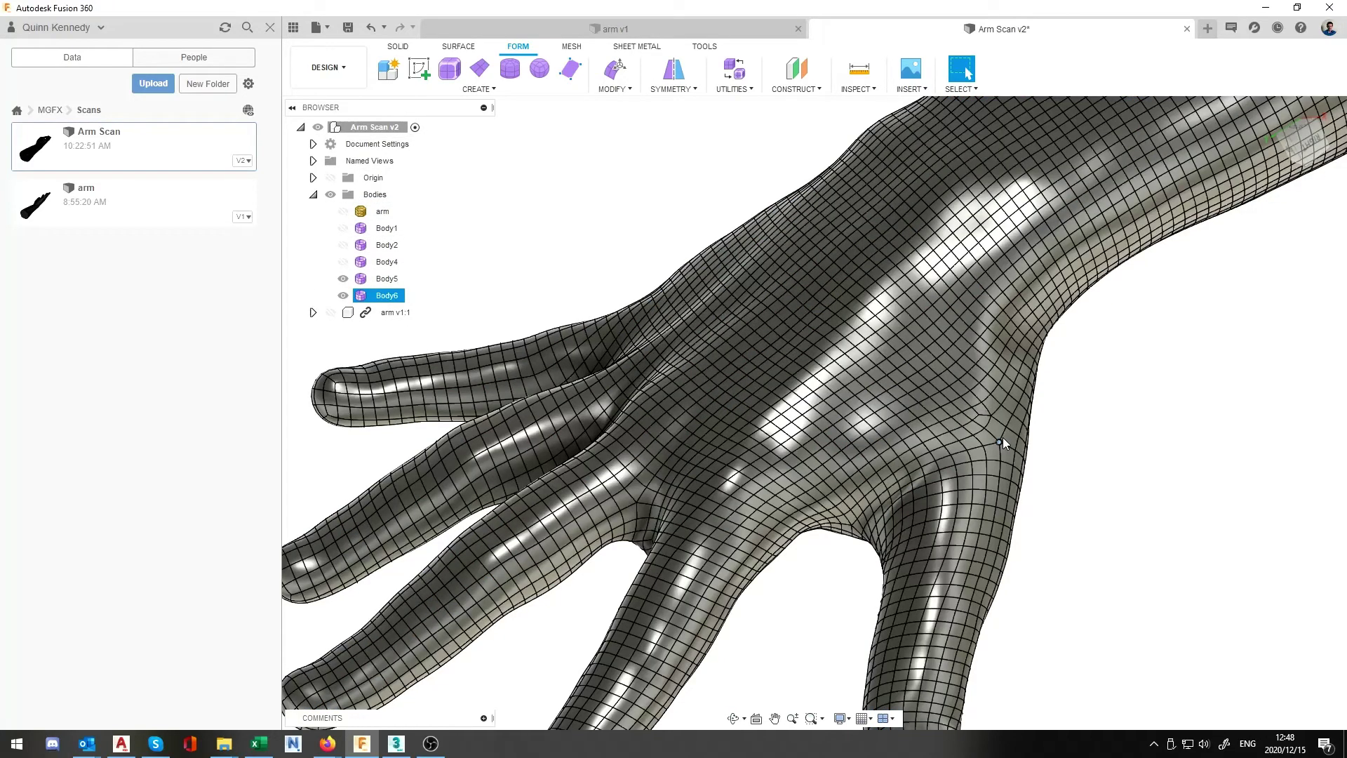
Step: Hide Body5 and Body6, briefly comparing them against the original arm mesh
{"action": "left_click", "coordinate": [502, 414]}
{"action": "scroll", "coordinate": [492, 351], "scroll_direction": "down", "scroll_amount": 3}
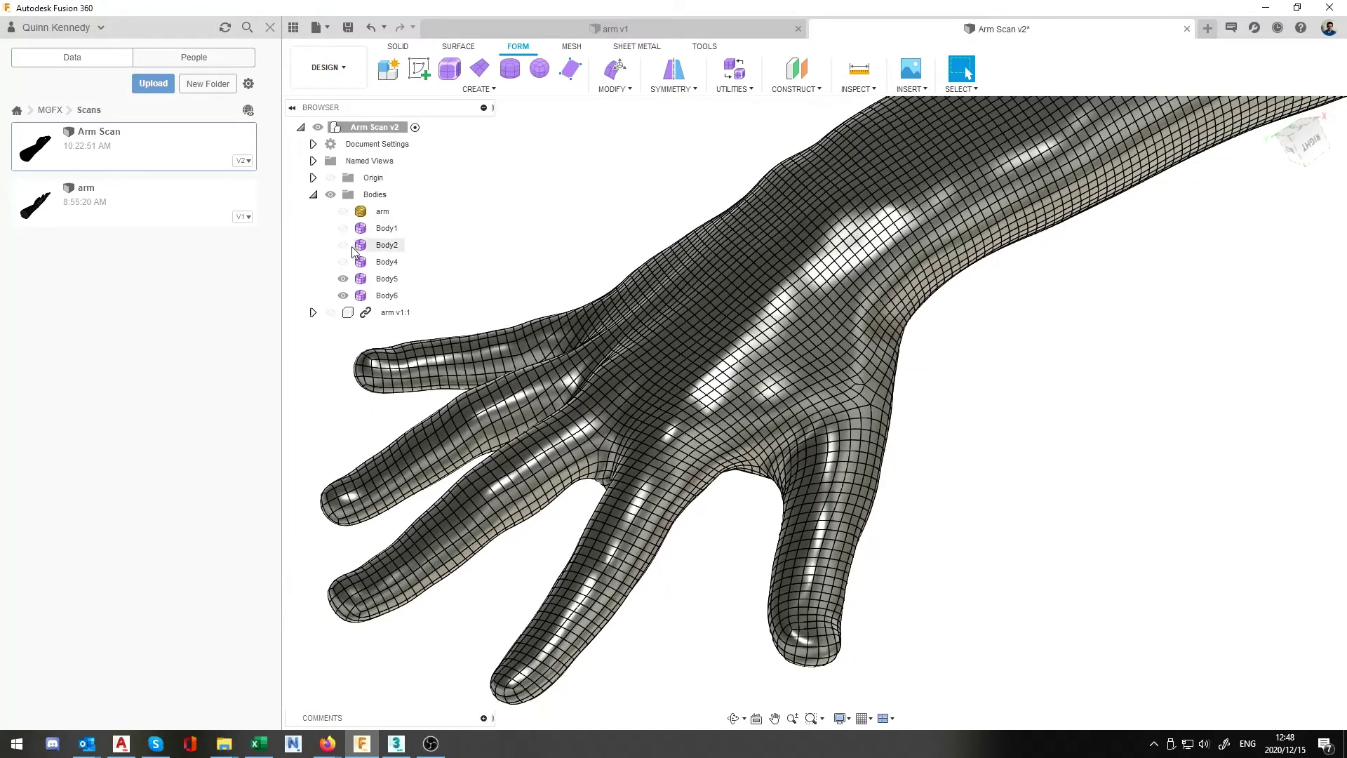
{"action": "left_click", "coordinate": [343, 279]}
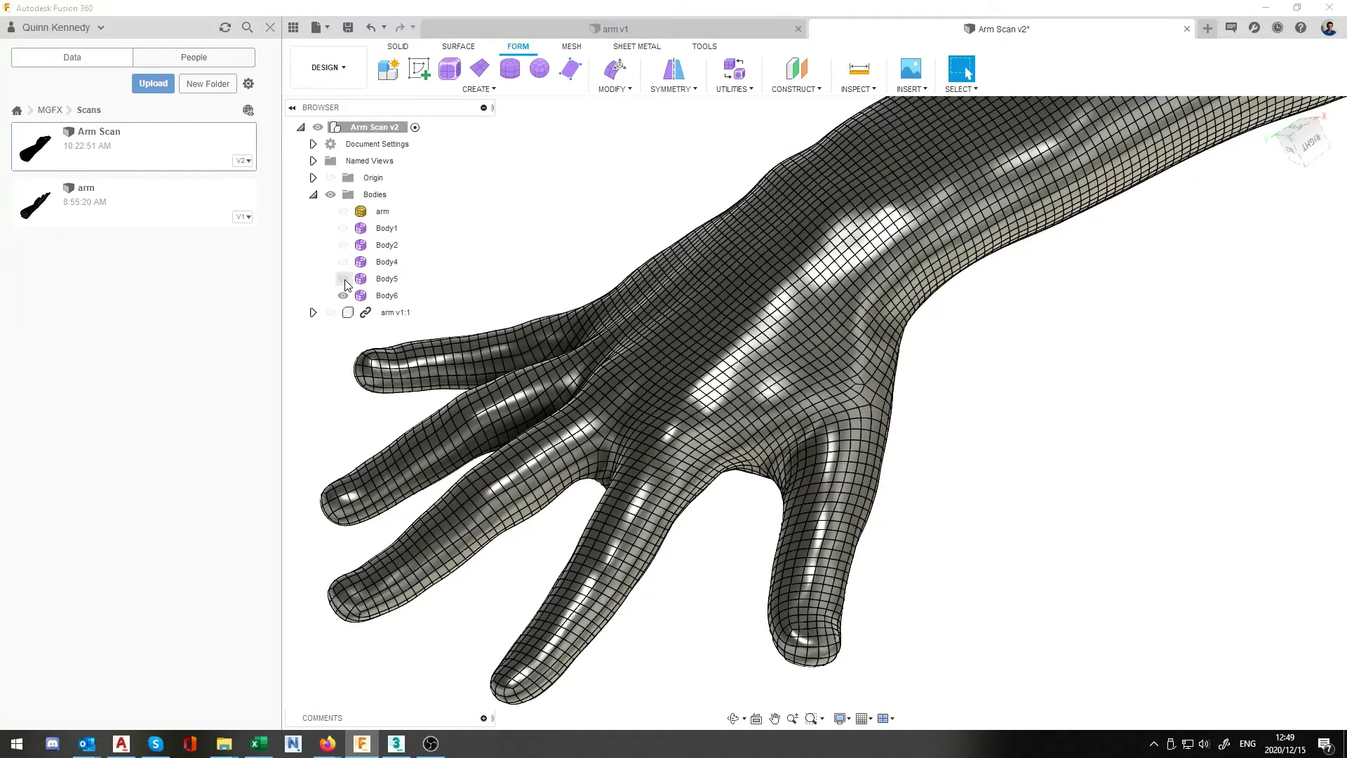
{"action": "left_click", "coordinate": [343, 211]}
{"action": "left_click", "coordinate": [343, 296]}
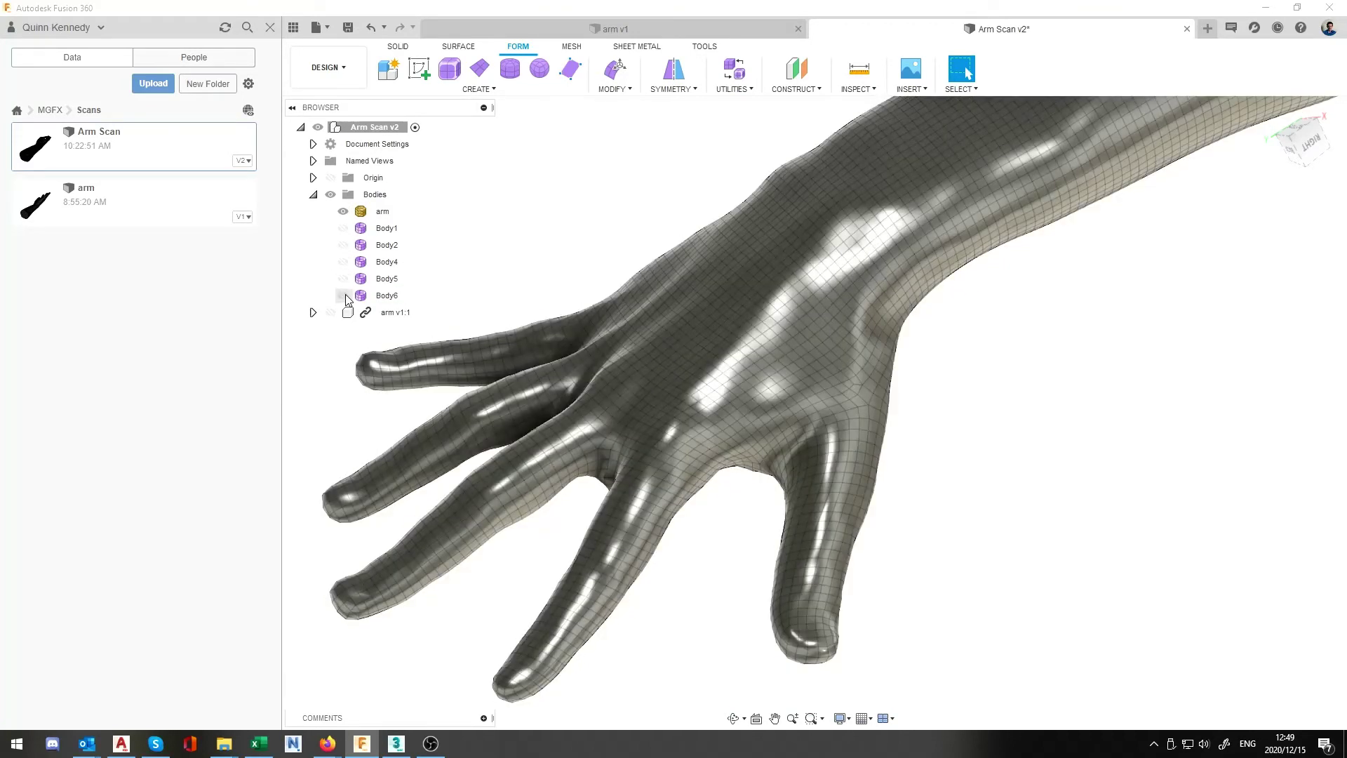
{"action": "left_click", "coordinate": [344, 295]}
{"action": "left_click", "coordinate": [343, 296]}
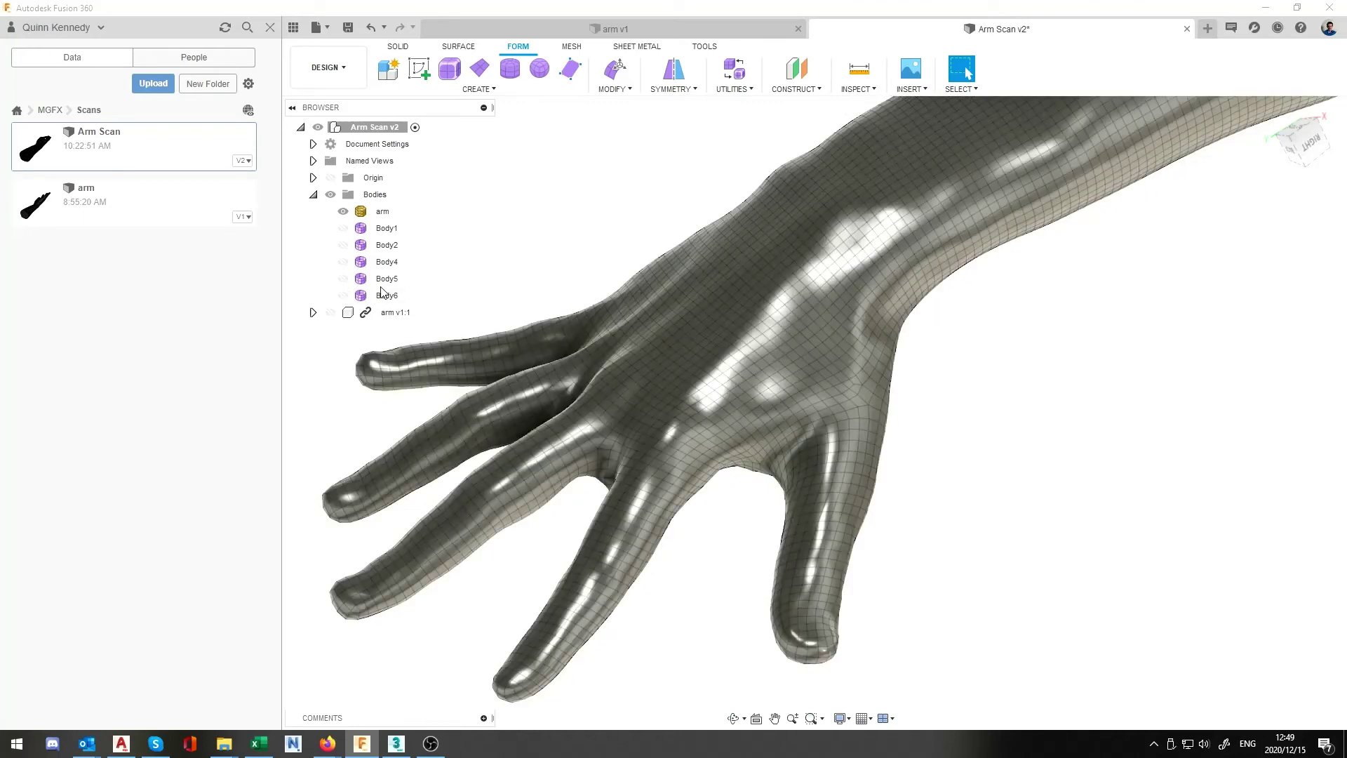
Step: Show only Body2 and orbit to inspect the finger-hole sleeve end-on and lengthwise
{"action": "left_click", "coordinate": [343, 211]}
{"action": "left_click", "coordinate": [344, 245]}
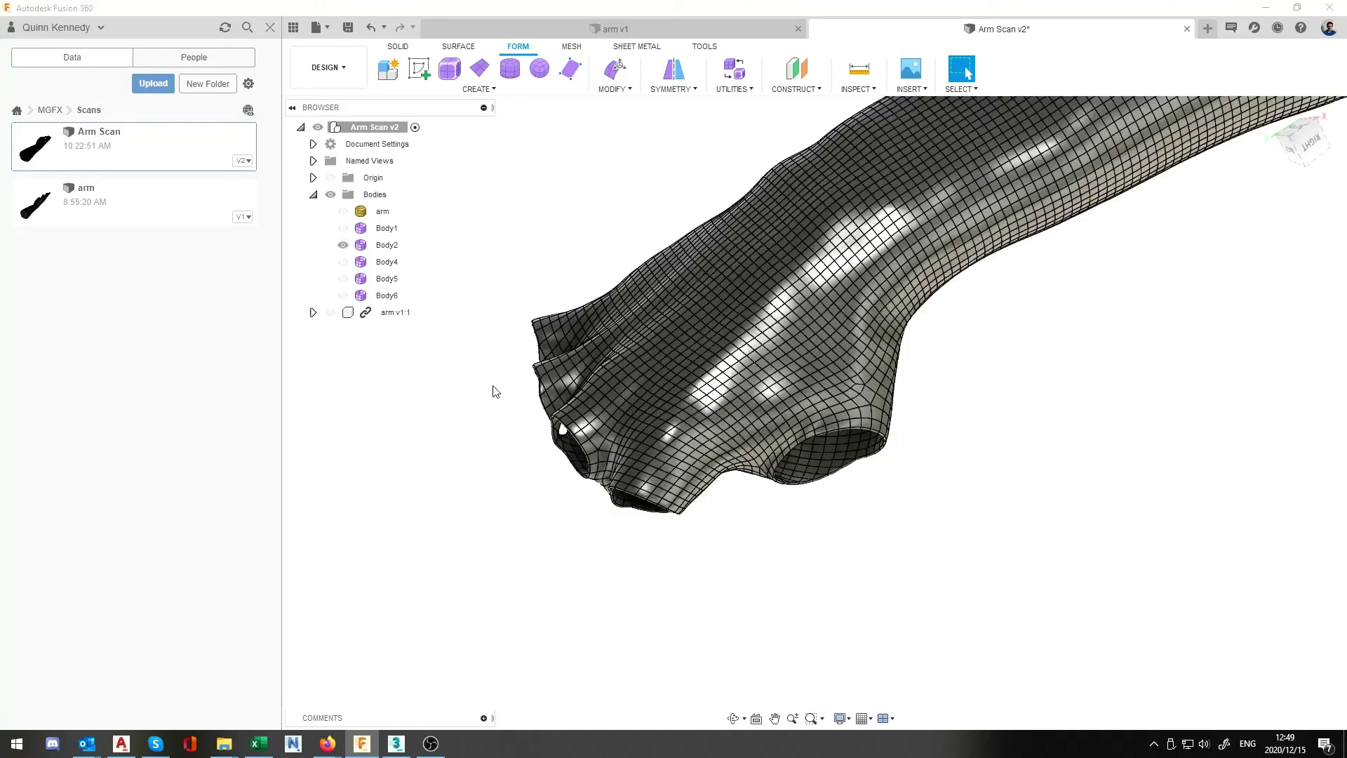
{"action": "left_click", "coordinate": [386, 245]}
{"action": "middle_click_drag", "start_coordinate": [387, 245], "coordinate": [967, 73], "text": "shift"}
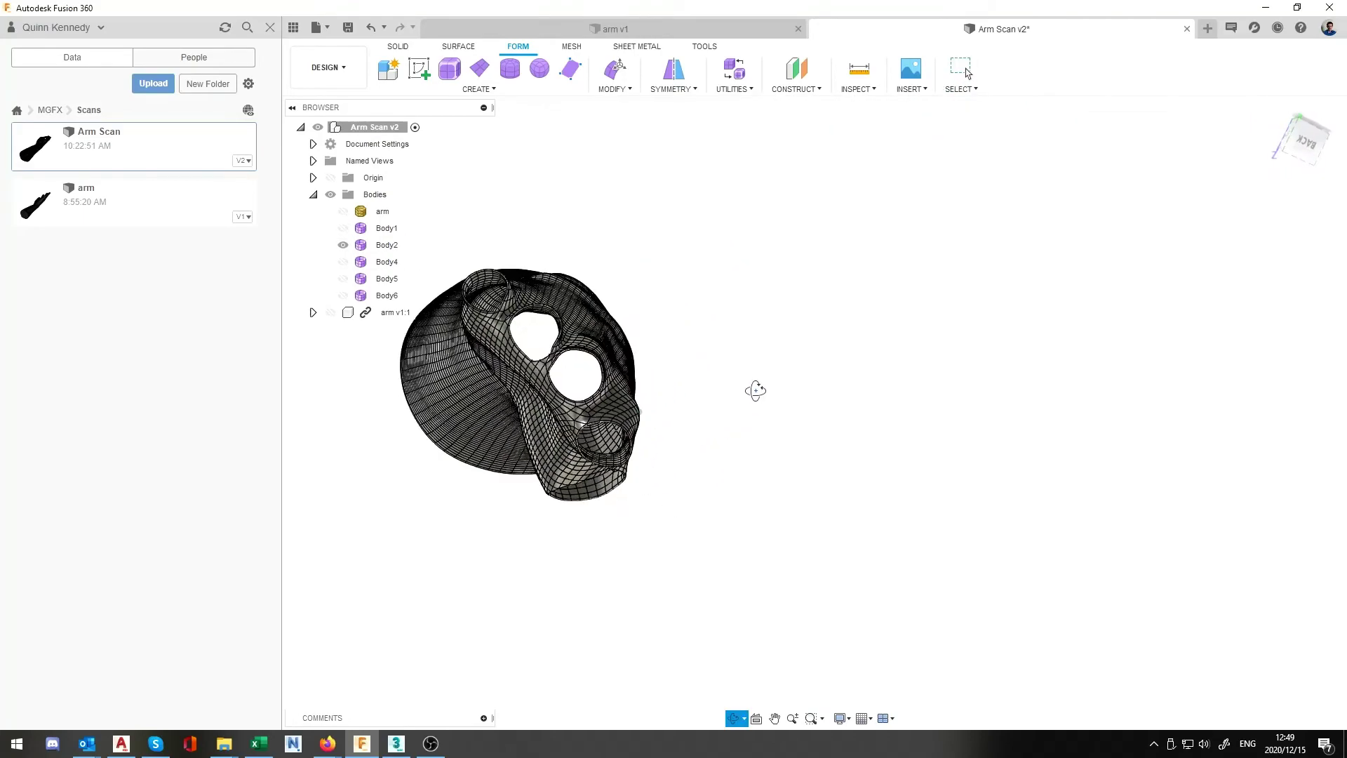
{"action": "middle_click_drag", "start_coordinate": [756, 396], "coordinate": [843, 328], "text": "shift"}
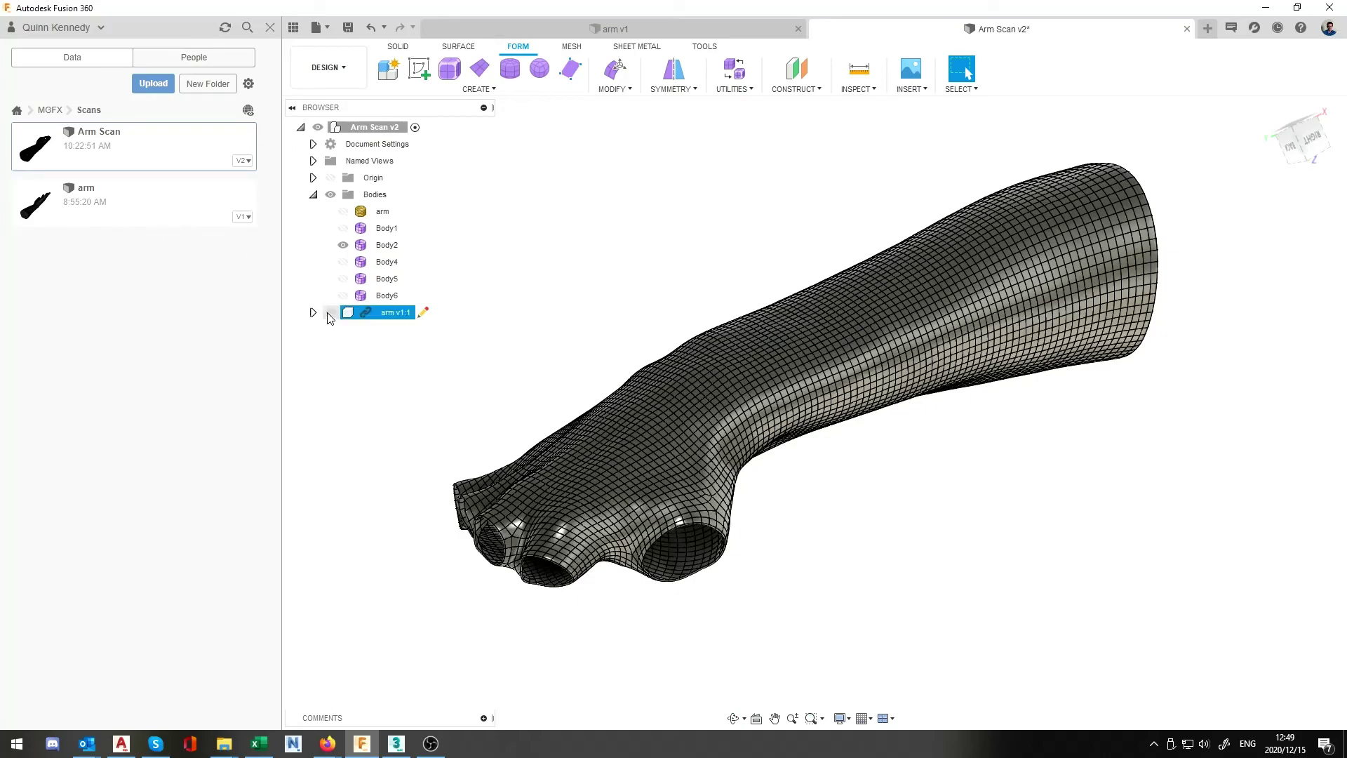
Step: Make the arm v1:1 mesh visible inside Body2 and inspect a finger stub up close
{"action": "left_click", "coordinate": [331, 313]}
{"action": "middle_click_drag", "start_coordinate": [727, 304], "coordinate": [549, 515], "text": "shift"}
{"action": "scroll", "coordinate": [549, 516], "scroll_direction": "up", "scroll_amount": 10}
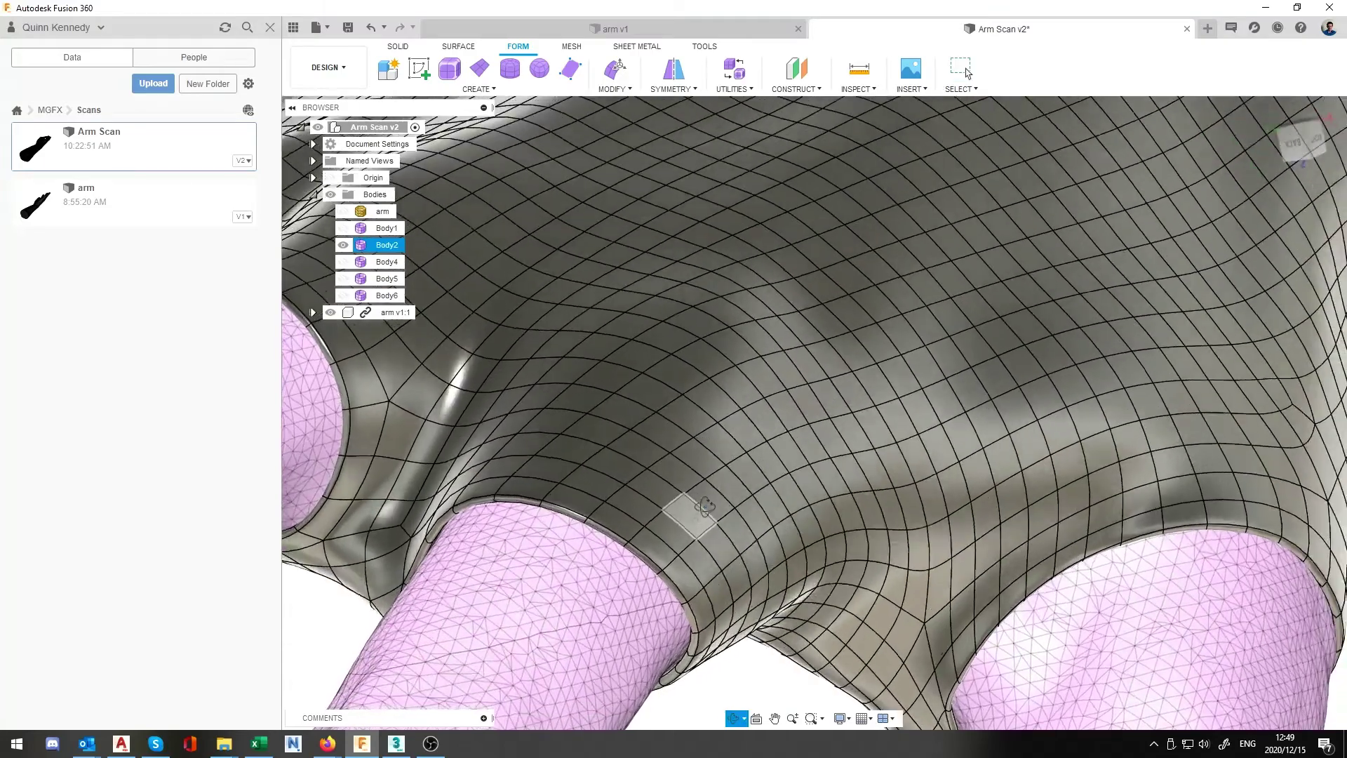
{"action": "middle_click_drag", "start_coordinate": [674, 505], "coordinate": [546, 490], "text": "shift"}
{"action": "scroll", "coordinate": [546, 489], "scroll_direction": "down", "scroll_amount": 10}
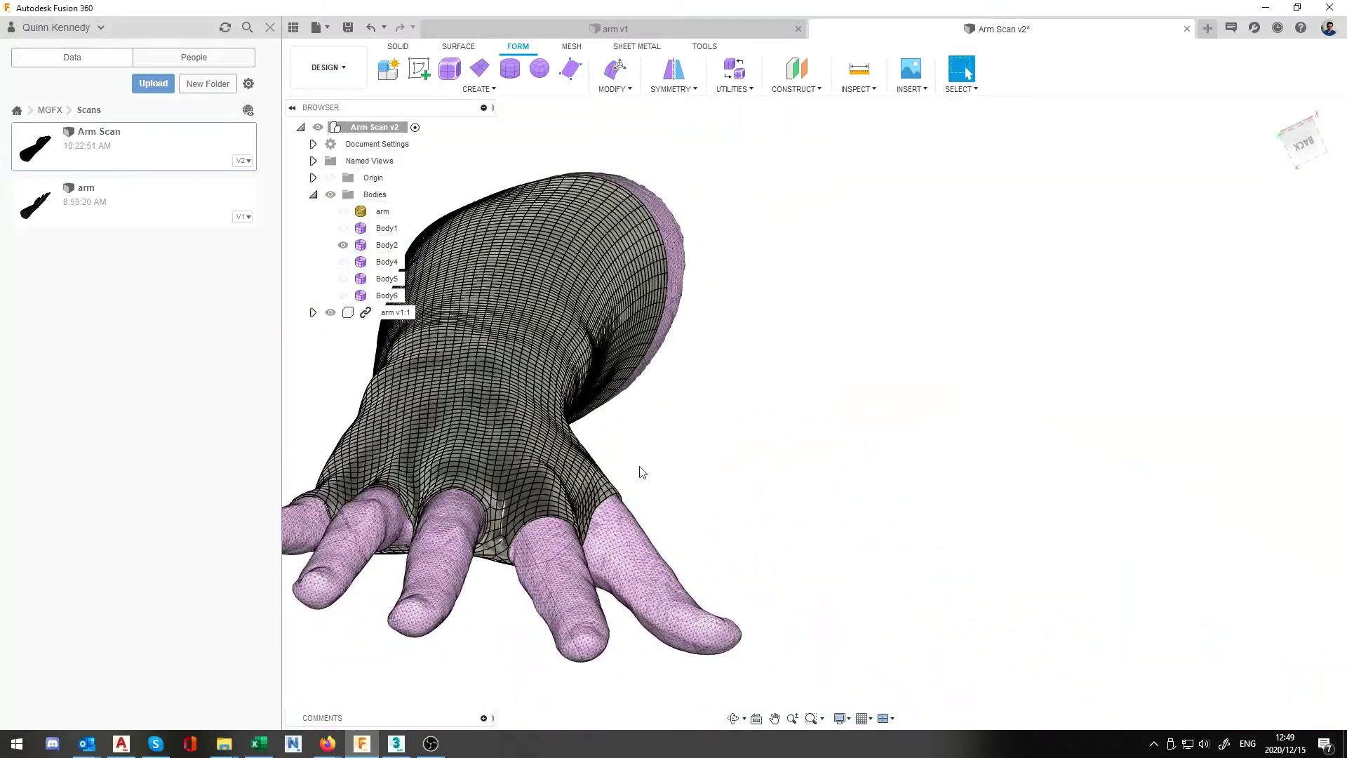
Step: Inspect the sleeve's fit from side views of the whole hand and forearm
{"action": "middle_click_drag", "start_coordinate": [653, 460], "coordinate": [765, 370], "text": "shift"}
{"action": "middle_click_drag", "start_coordinate": [698, 413], "coordinate": [1088, 322], "text": "shift"}
{"action": "middle_click_drag", "start_coordinate": [964, 363], "coordinate": [907, 385], "text": "shift"}
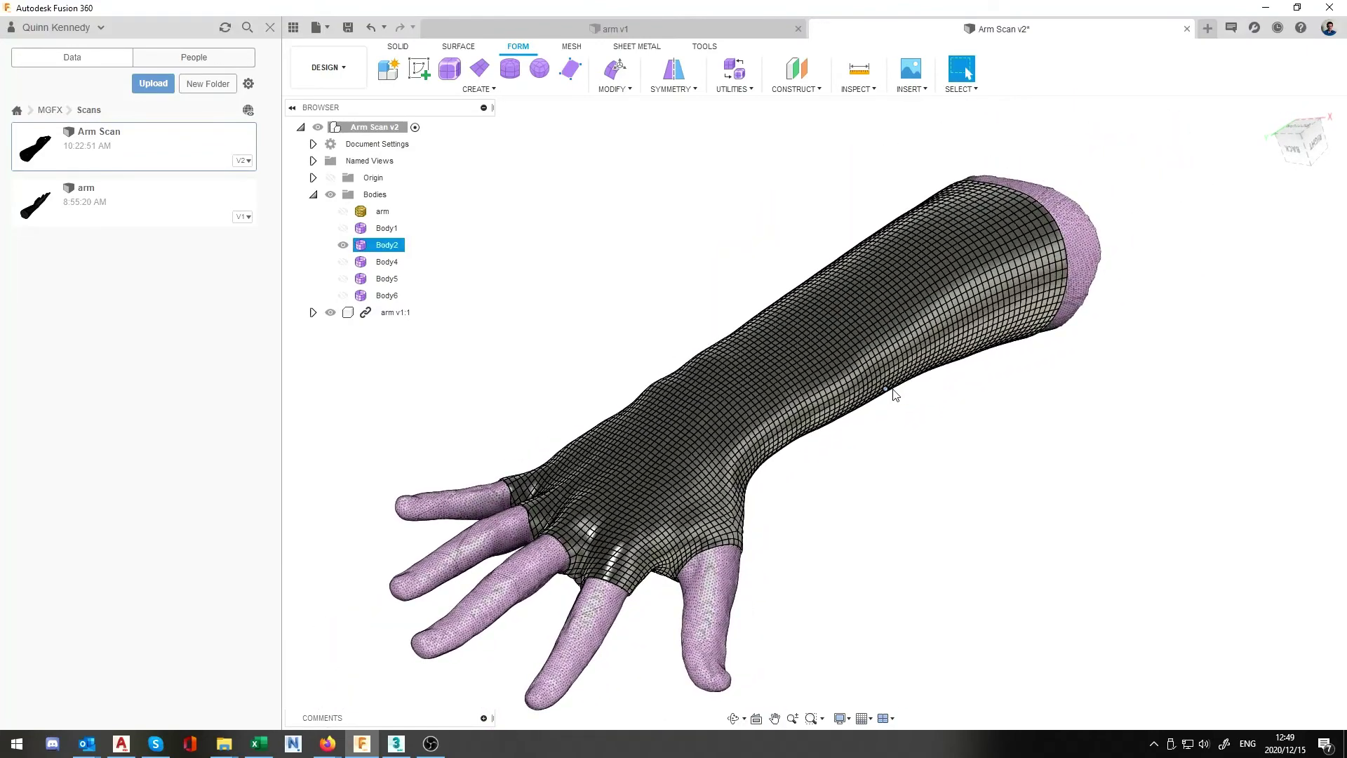
{"action": "scroll", "coordinate": [805, 421], "scroll_direction": "down", "scroll_amount": 2}
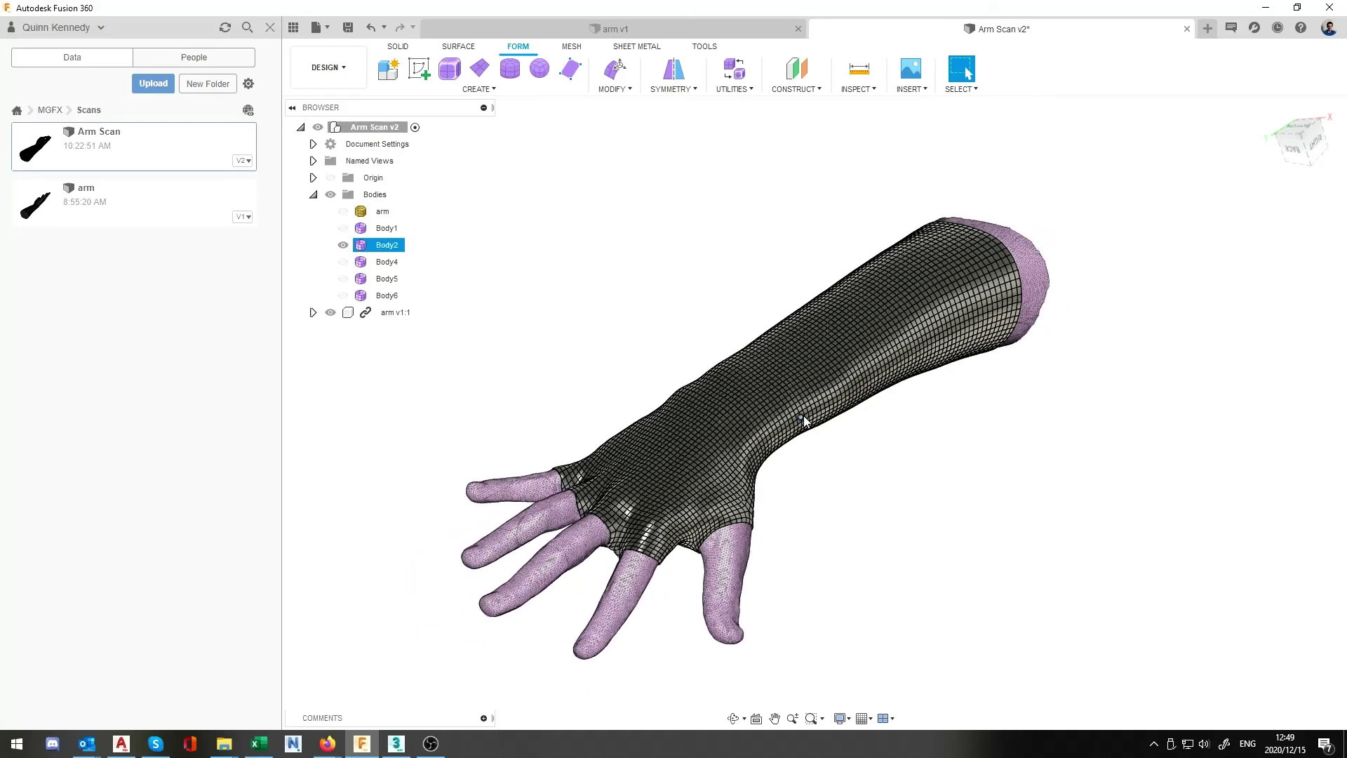